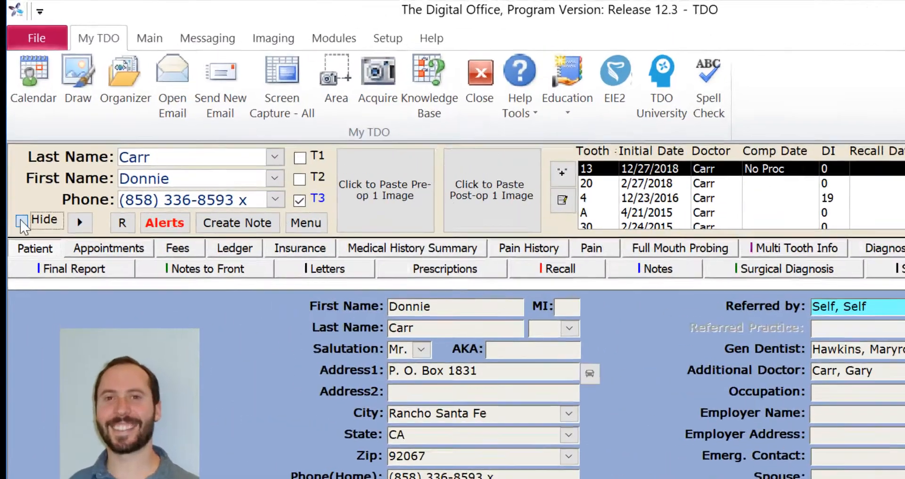
Hide the patient's personal details and open the image library in the Organizer.
{"action": "left_click", "coordinate": [21, 221]}
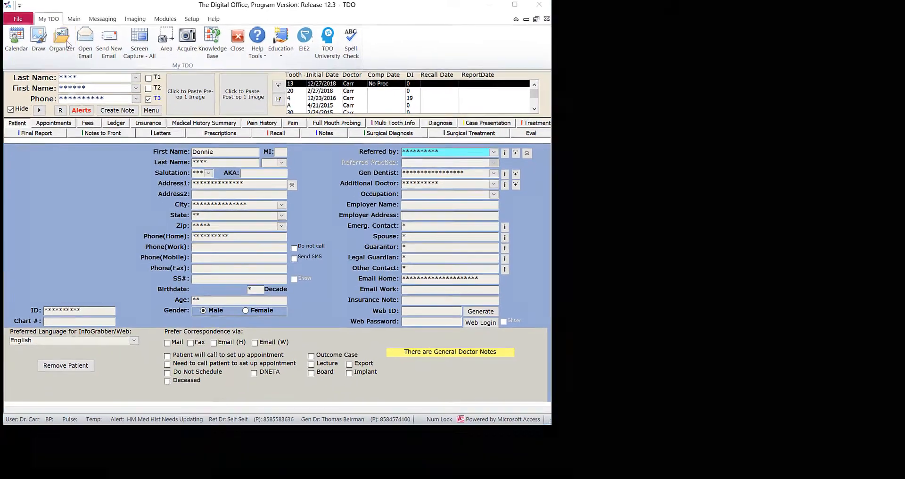
{"action": "left_click", "coordinate": [66, 43]}
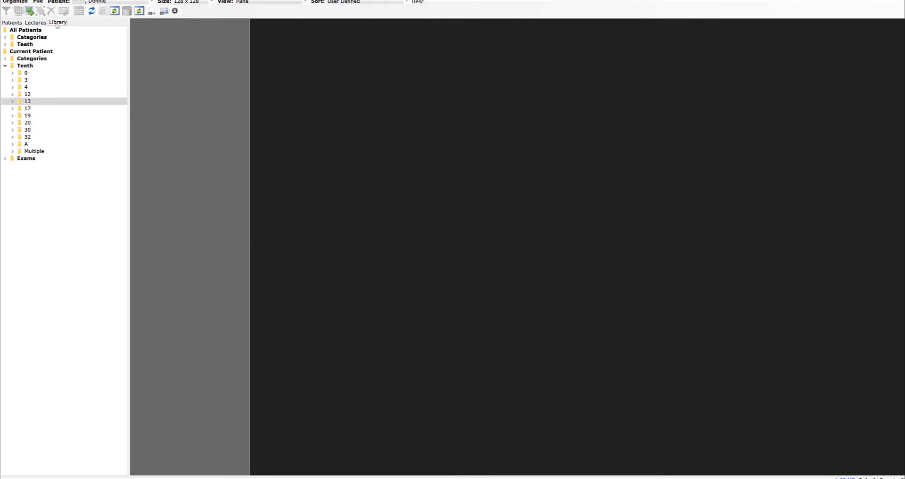
{"action": "left_click", "coordinate": [58, 22]}
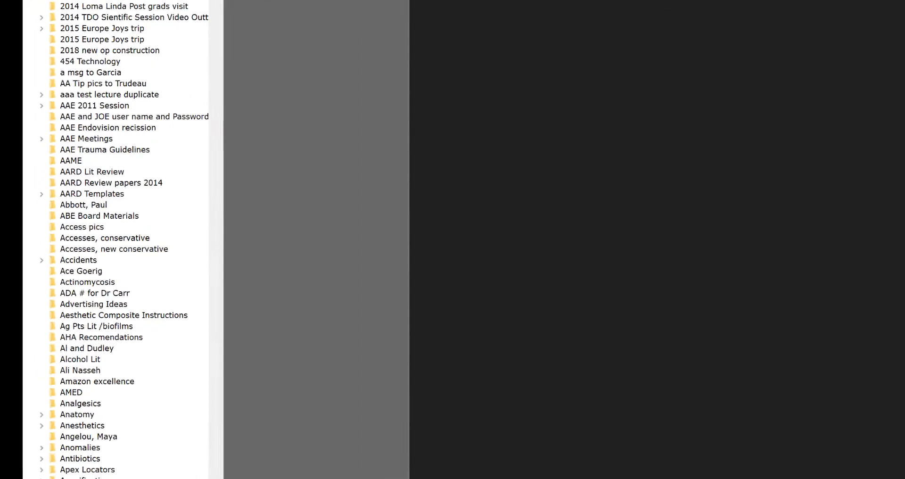
Open the Jan Anterior 1/23/19 folder under PERF Research, Sonendo research in the library tree.
{"action": "left_click_drag", "start_coordinate": [125, 46], "coordinate": [125, 110]}
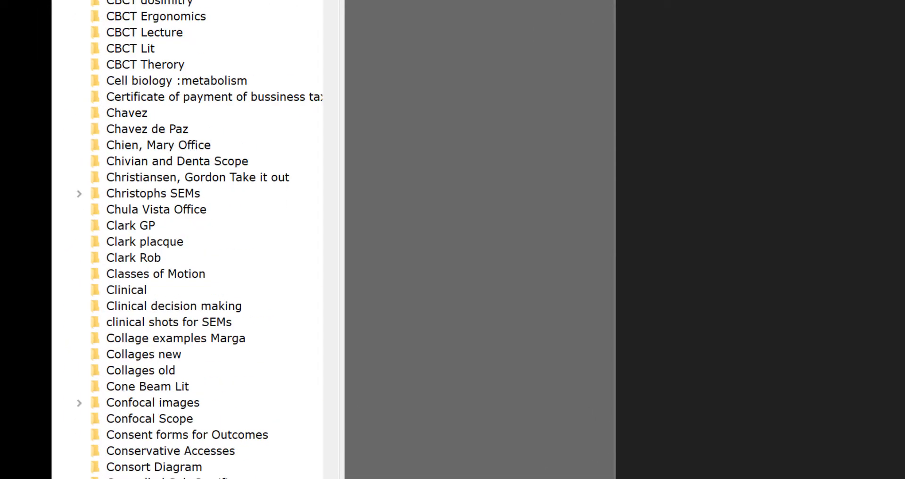
{"action": "left_click_drag", "start_coordinate": [331, 1], "coordinate": [370, 268]}
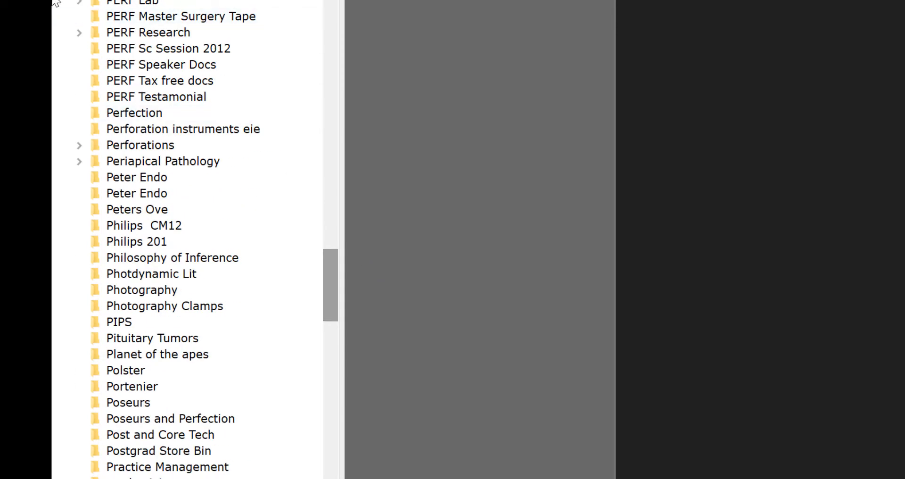
{"action": "left_click", "coordinate": [74, 35]}
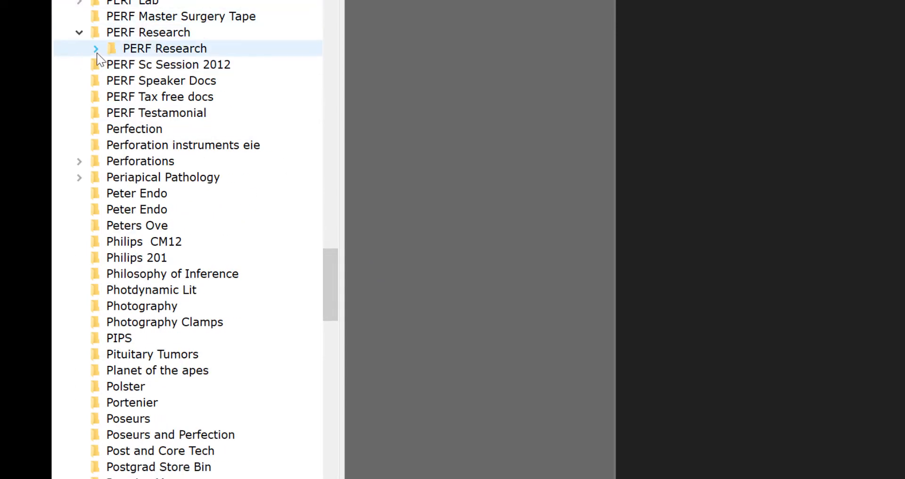
{"action": "scroll", "coordinate": [92, 53], "scroll_direction": "up", "scroll_amount": 20}
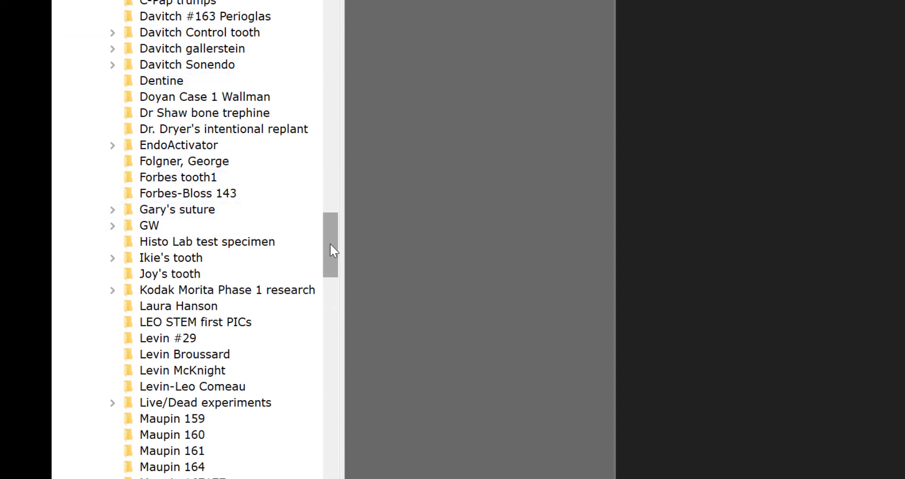
{"action": "left_click_drag", "start_coordinate": [330, 248], "coordinate": [329, 301]}
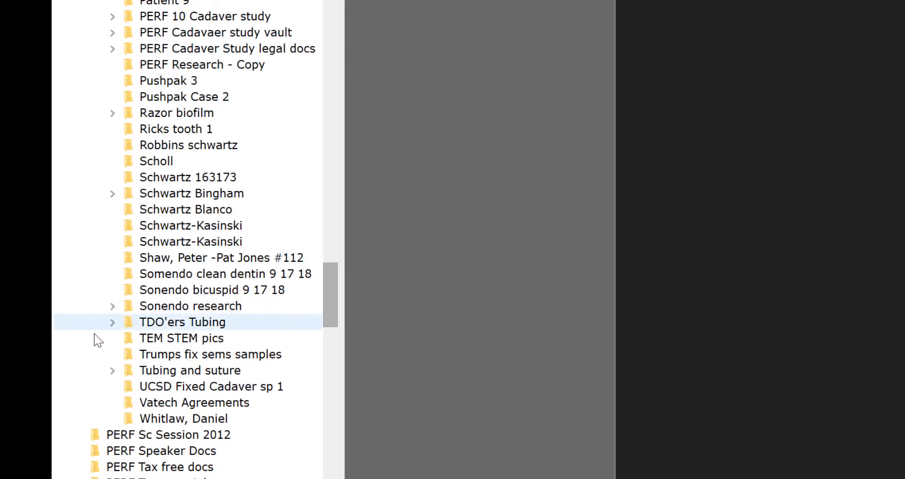
{"action": "left_click", "coordinate": [111, 308]}
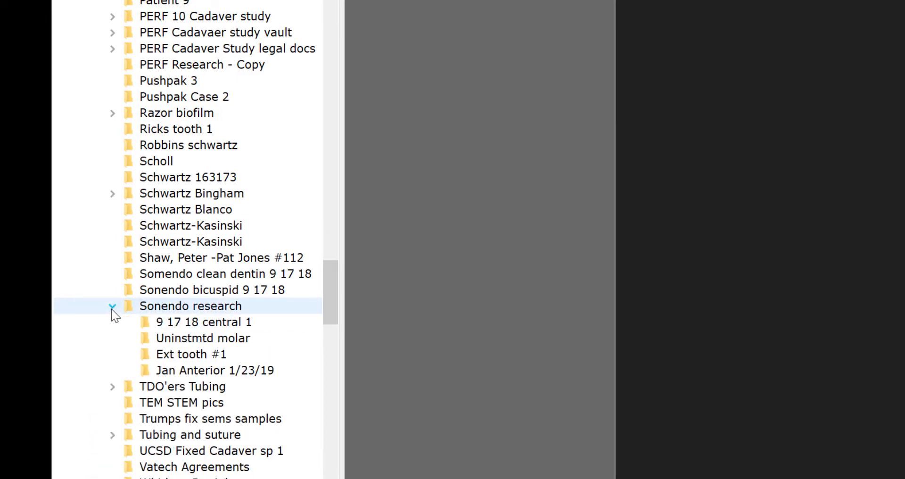
{"action": "left_click", "coordinate": [233, 373]}
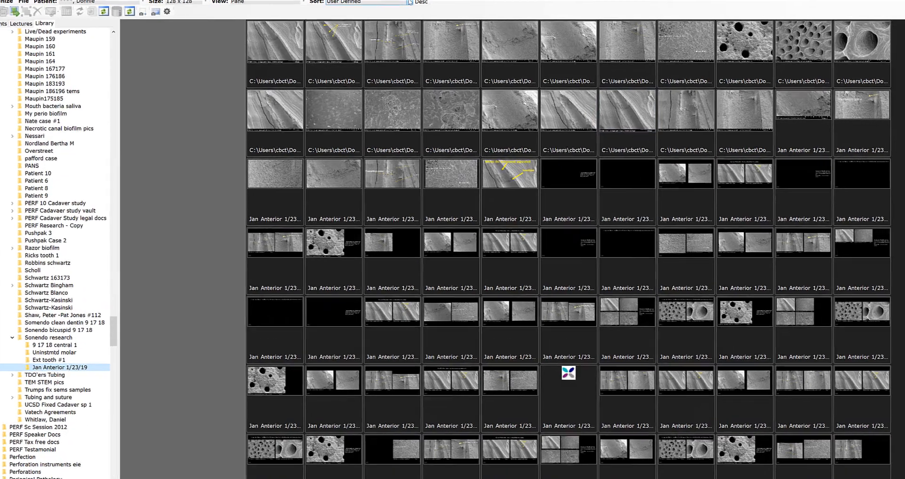
Sort the folder's images by Date Image Taken, and return the sort order to User Defined.
{"action": "left_click", "coordinate": [407, 1]}
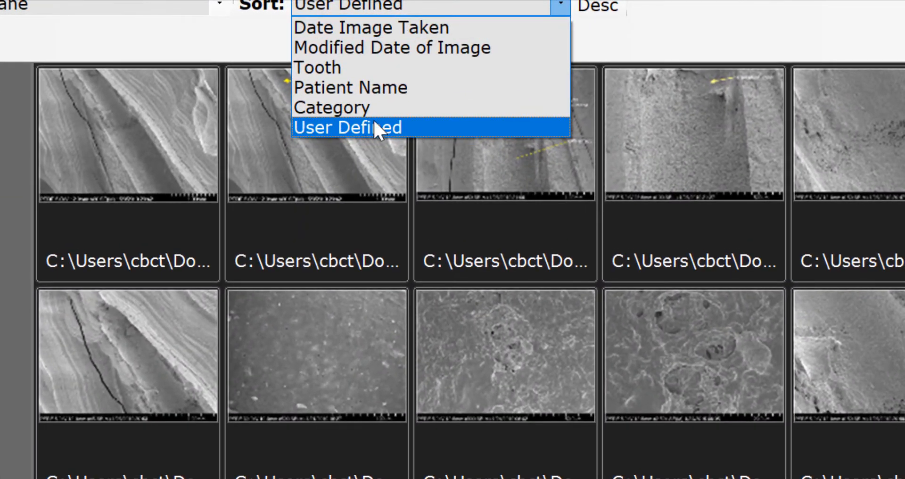
{"action": "left_click", "coordinate": [389, 27]}
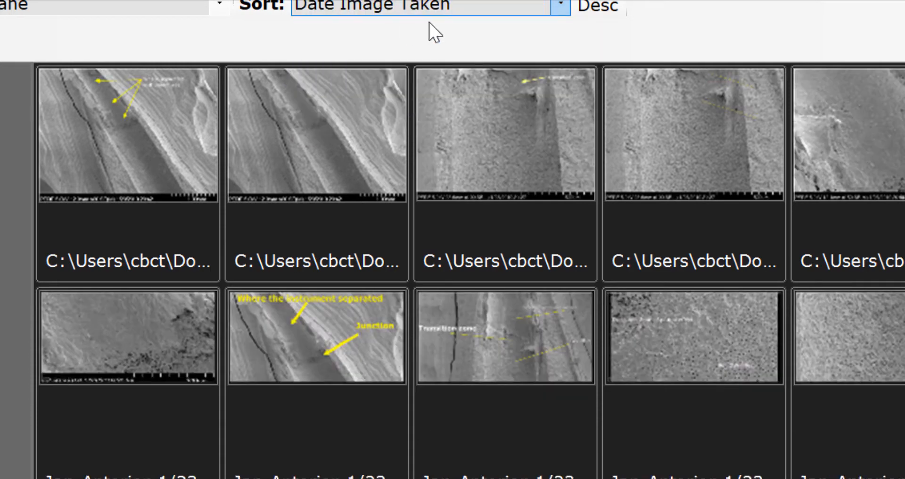
{"action": "left_click", "coordinate": [560, 6]}
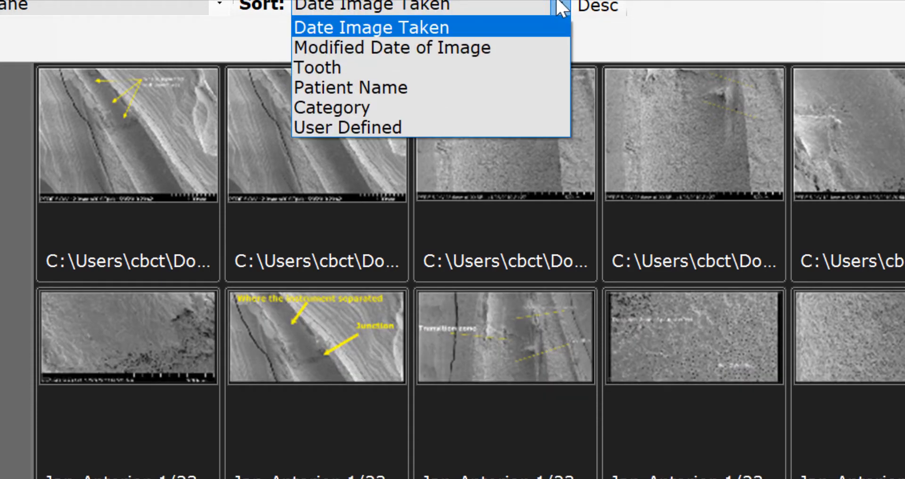
{"action": "left_click", "coordinate": [362, 124]}
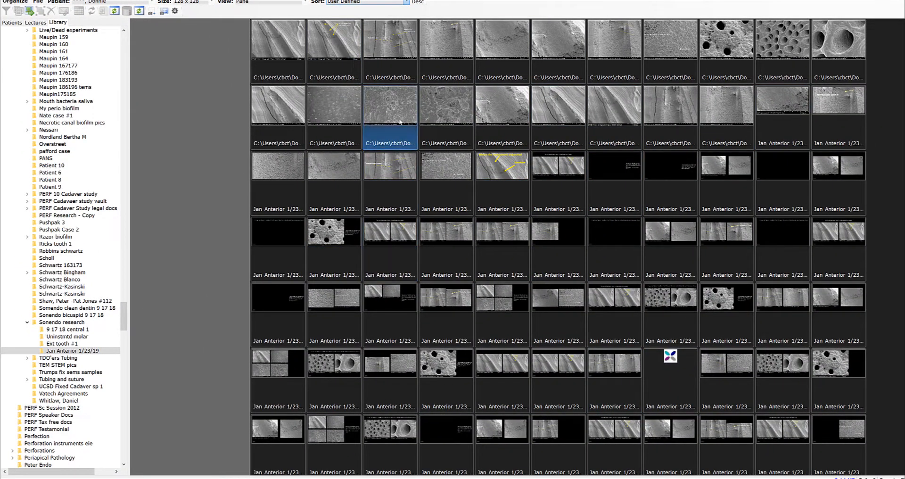
Select the first 15 images, through the fourth one in the second row, and publish them to a new collage.
{"action": "left_click", "coordinate": [273, 52]}
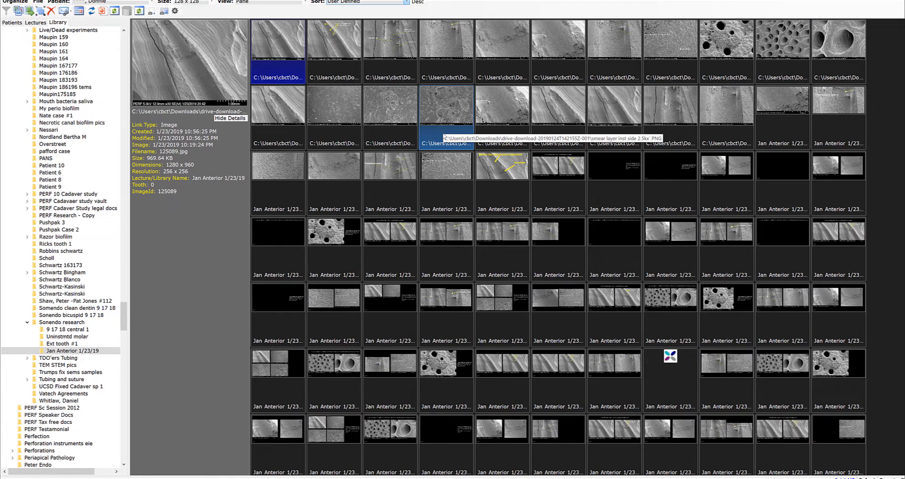
{"action": "left_click", "coordinate": [445, 137], "text": "shift"}
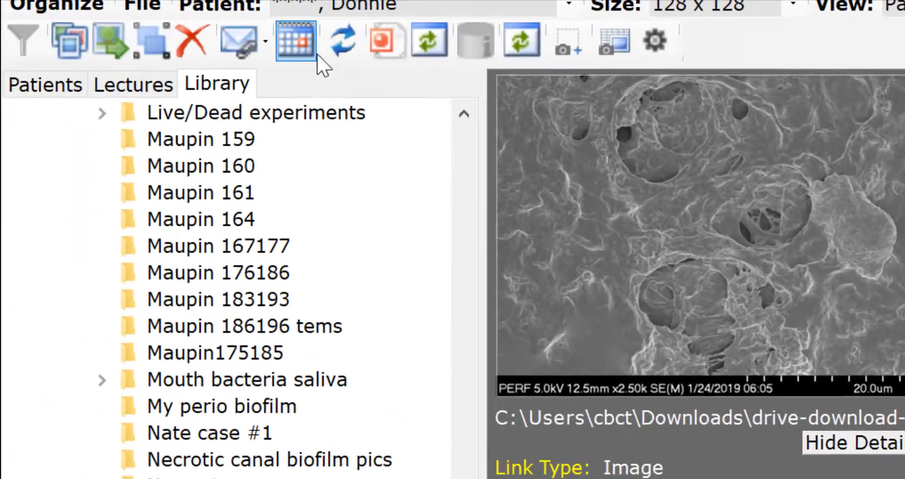
{"action": "left_click", "coordinate": [265, 42]}
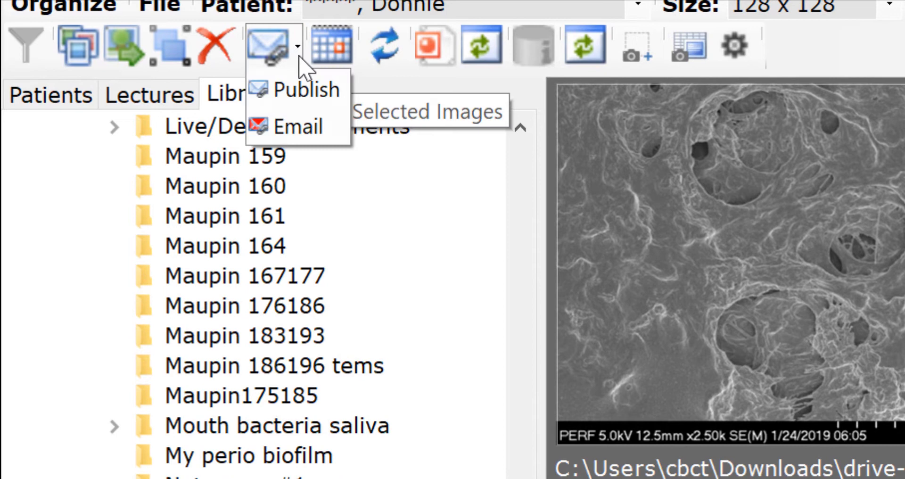
{"action": "left_click", "coordinate": [309, 97]}
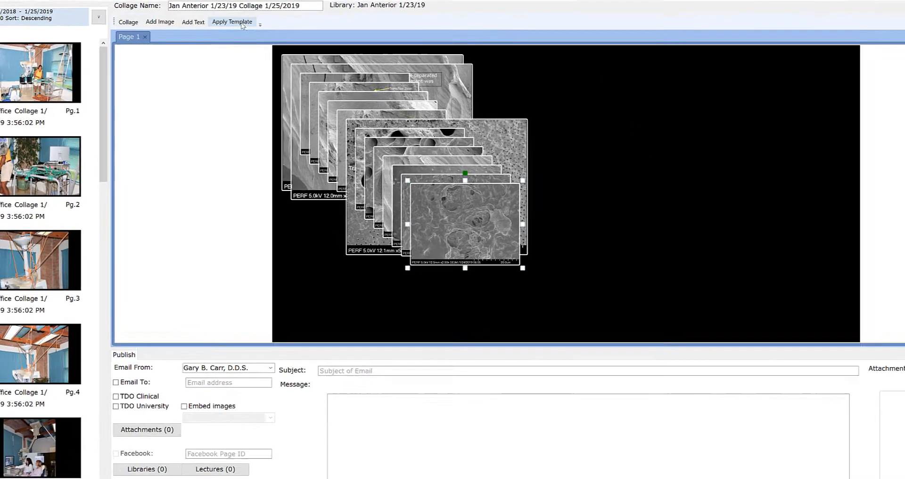
Apply the 4x4 template to the collage with the option for the rest of the pages.
{"action": "left_click", "coordinate": [241, 24]}
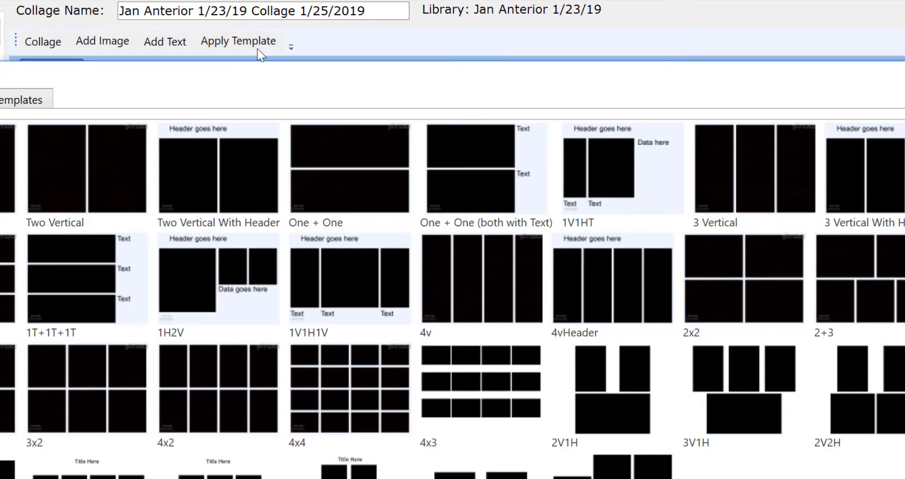
{"action": "left_click", "coordinate": [354, 386]}
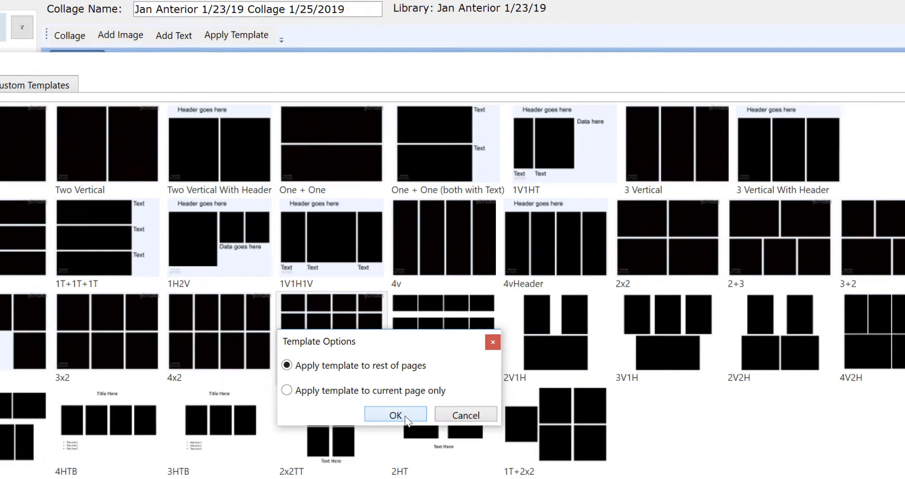
{"action": "left_click", "coordinate": [418, 478]}
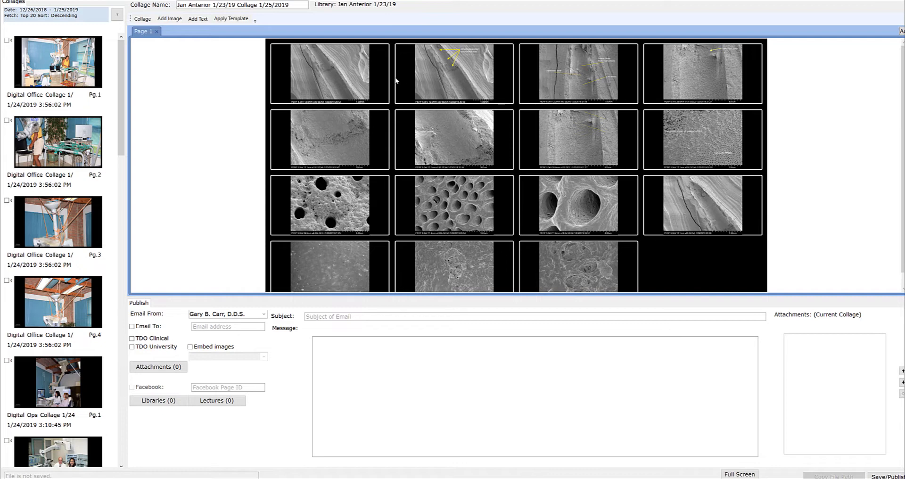
Note the planned number of images per page in the message body as 2 1 1 2 2 1 2 4.
{"action": "left_click", "coordinate": [329, 350]}
{"action": "type", "text": "2"}
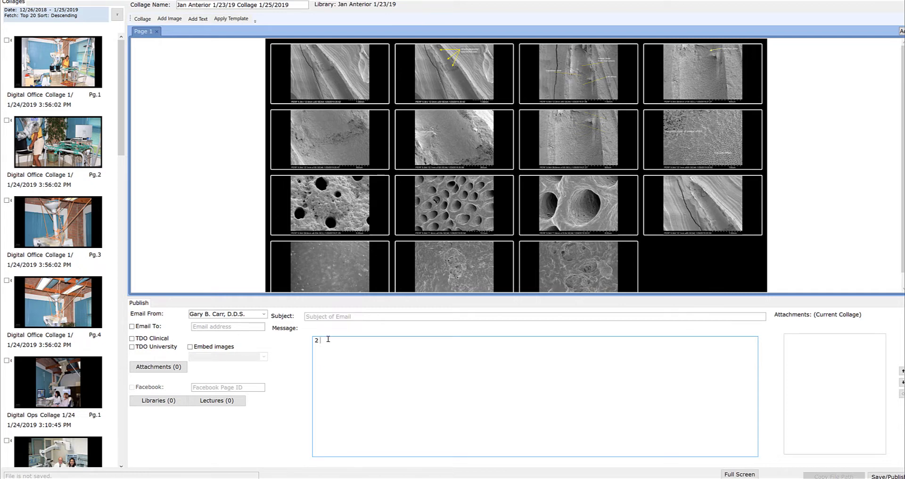
{"action": "type", "text": "1"}
{"action": "type", "text": "1"}
{"action": "type", "text": "2"}
{"action": "type", "text": "2"}
{"action": "type", "text": "12"}
{"action": "type", "text": "4"}
Apply the Two Vertical template from page 1 to the rest of the pages.
{"action": "left_click", "coordinate": [222, 20]}
{"action": "left_click", "coordinate": [160, 78]}
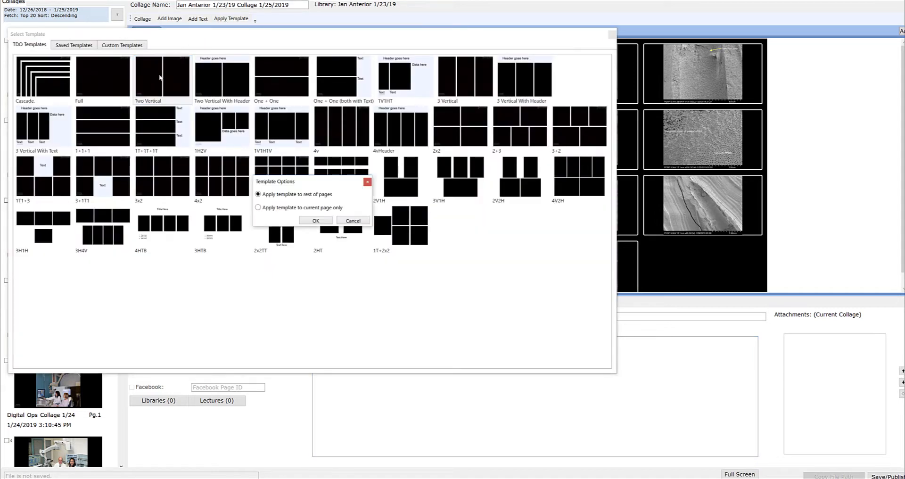
{"action": "left_click", "coordinate": [316, 220]}
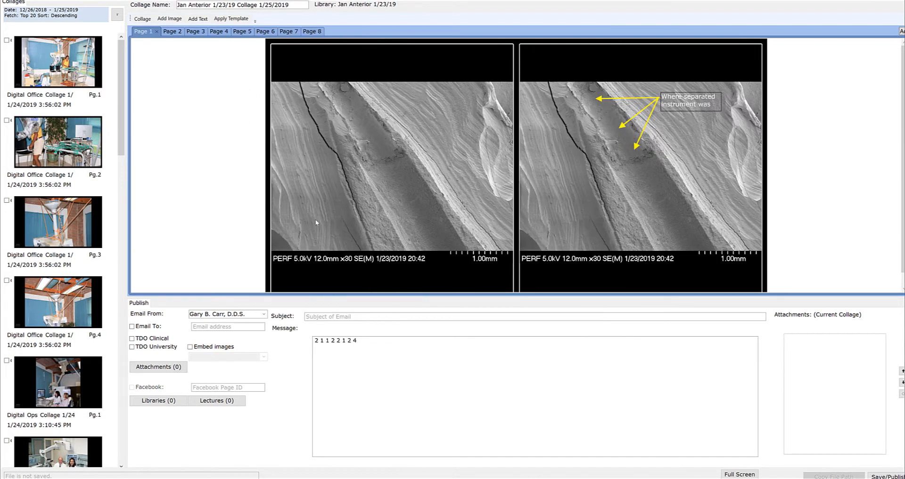
Apply the Full template from page 2 to the rest of the pages.
{"action": "left_click", "coordinate": [173, 32]}
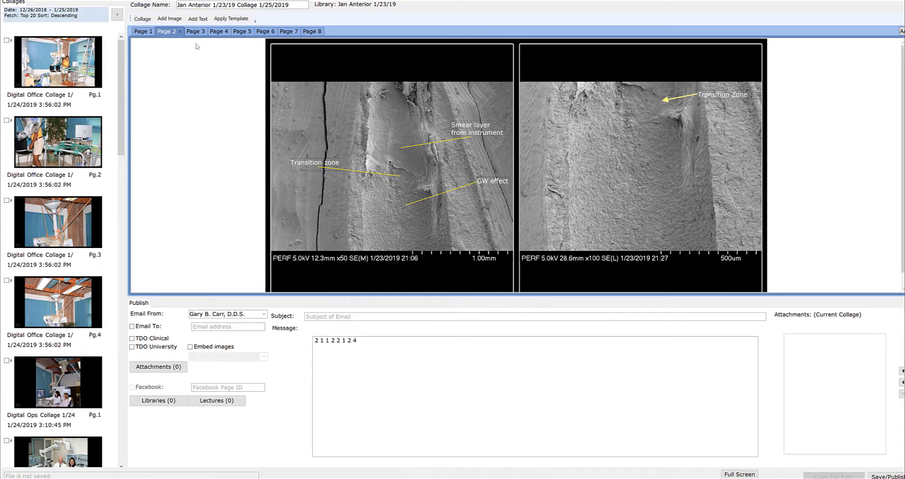
{"action": "left_click", "coordinate": [231, 19]}
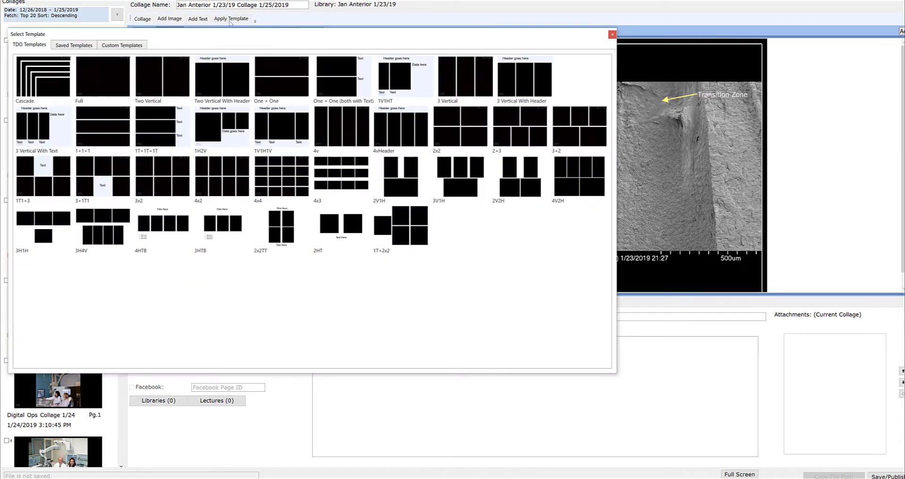
{"action": "left_click", "coordinate": [101, 75]}
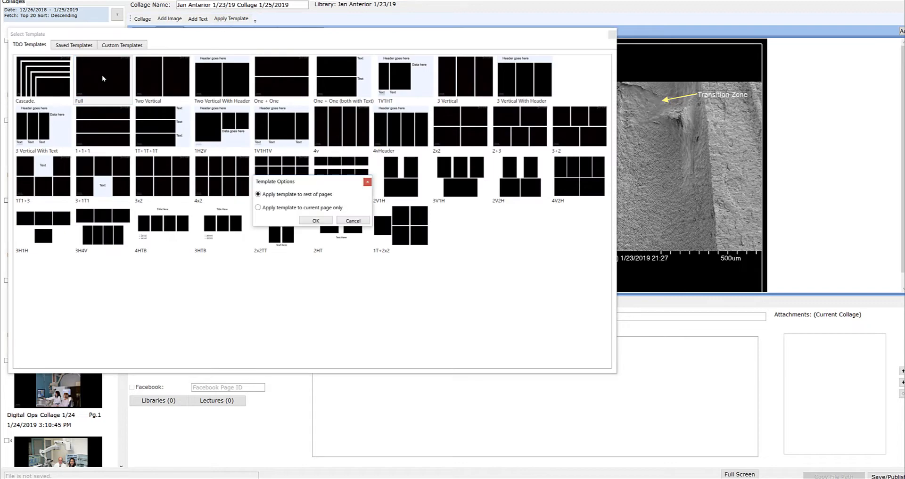
{"action": "left_click", "coordinate": [312, 224]}
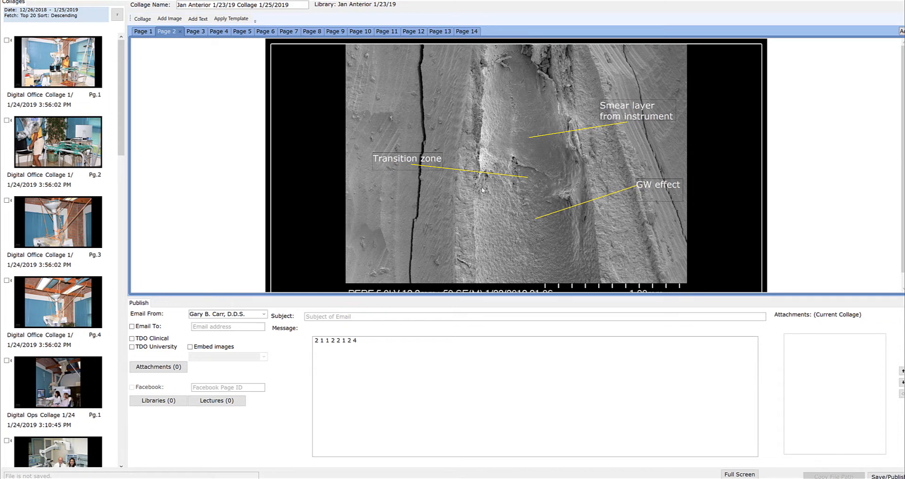
Check page 3 and apply the Two Vertical template from page 4 to the rest of the pages.
{"action": "left_click", "coordinate": [199, 34]}
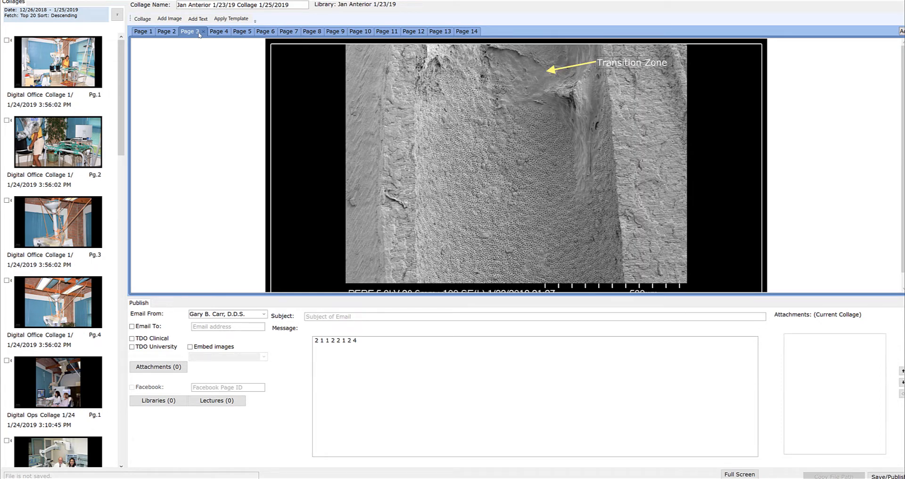
{"action": "left_click", "coordinate": [220, 33]}
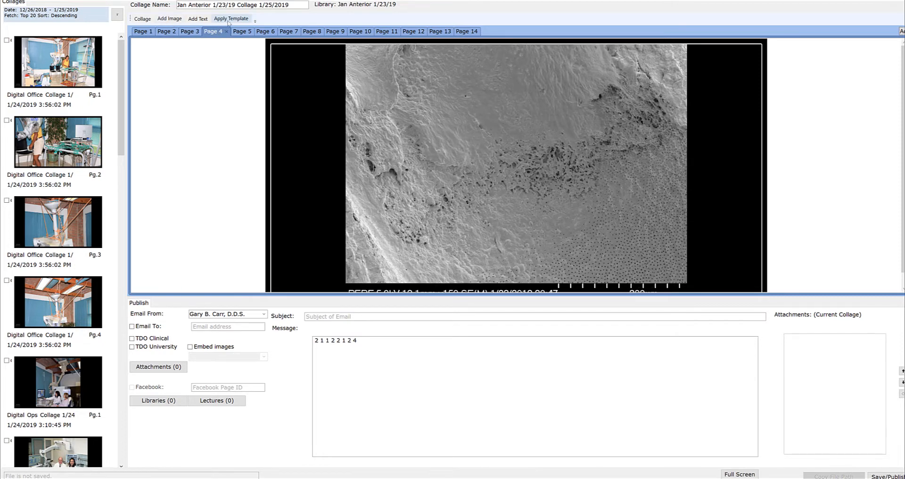
{"action": "left_click", "coordinate": [230, 20]}
{"action": "left_click", "coordinate": [163, 71]}
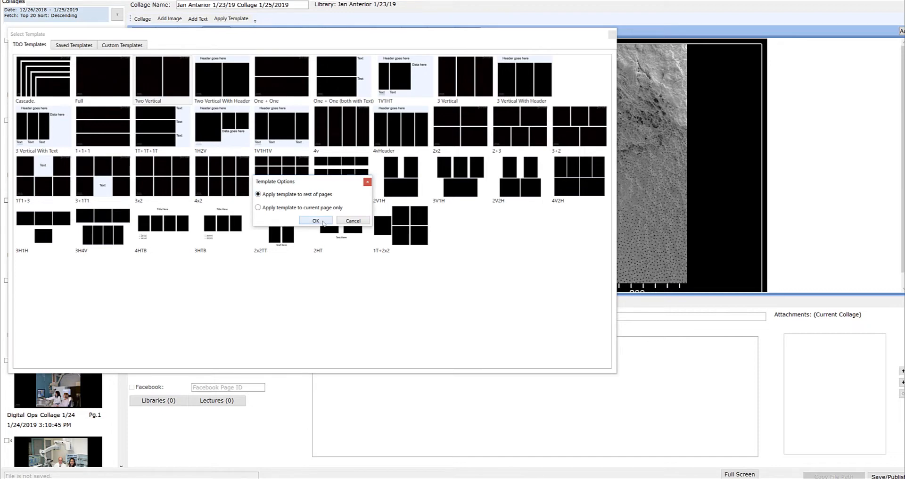
{"action": "left_click", "coordinate": [321, 221]}
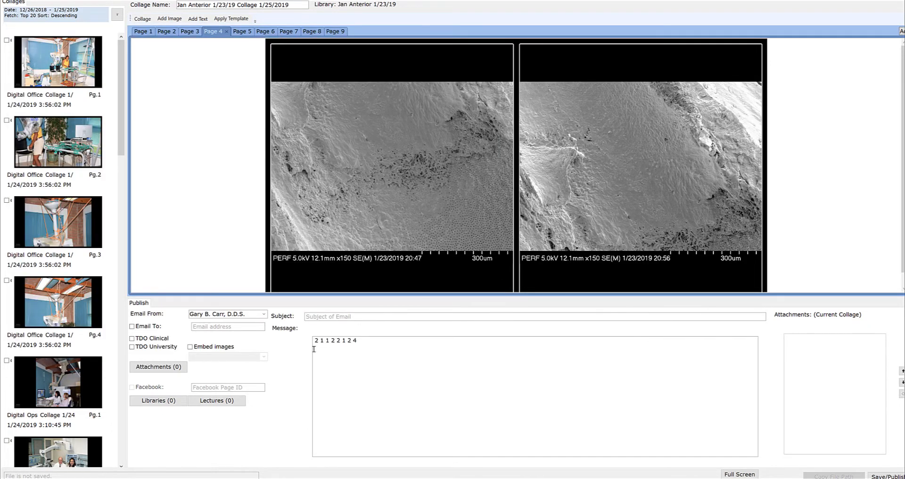
Check page 5 and apply the Full template from page 6 to the rest of the pages.
{"action": "left_click", "coordinate": [238, 32]}
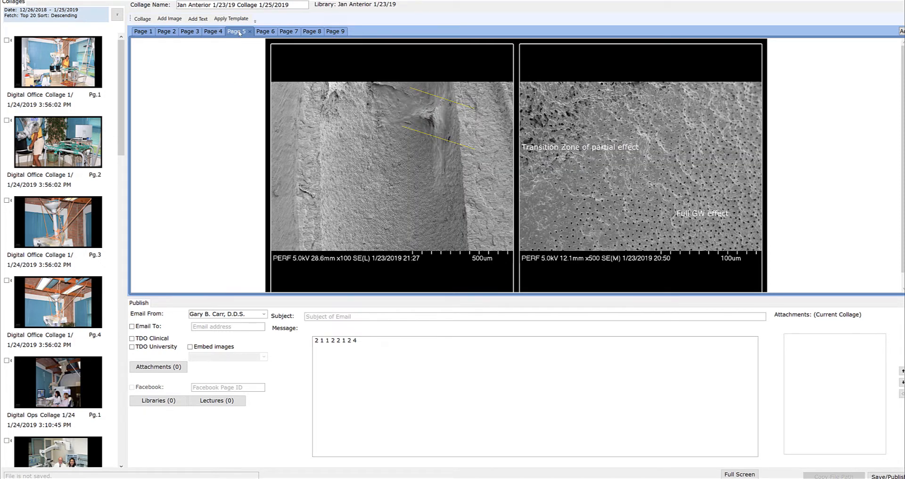
{"action": "left_click", "coordinate": [267, 32]}
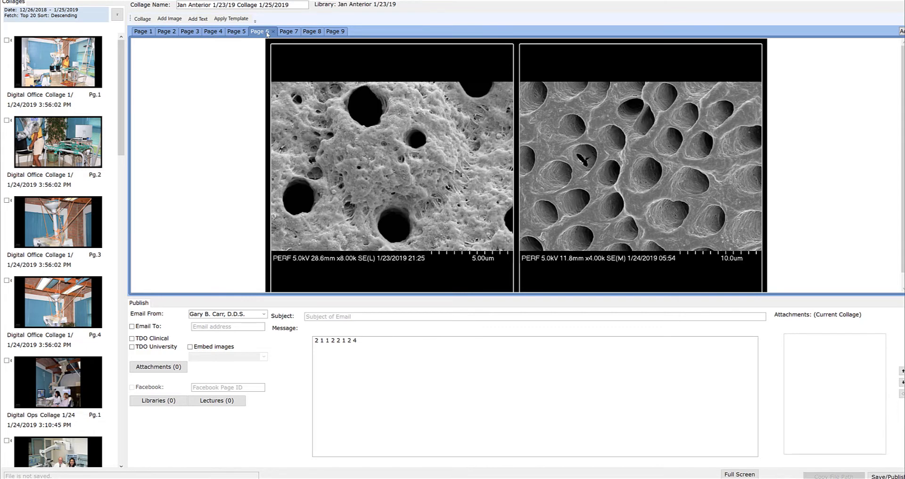
{"action": "left_click", "coordinate": [232, 19]}
{"action": "left_click", "coordinate": [110, 72]}
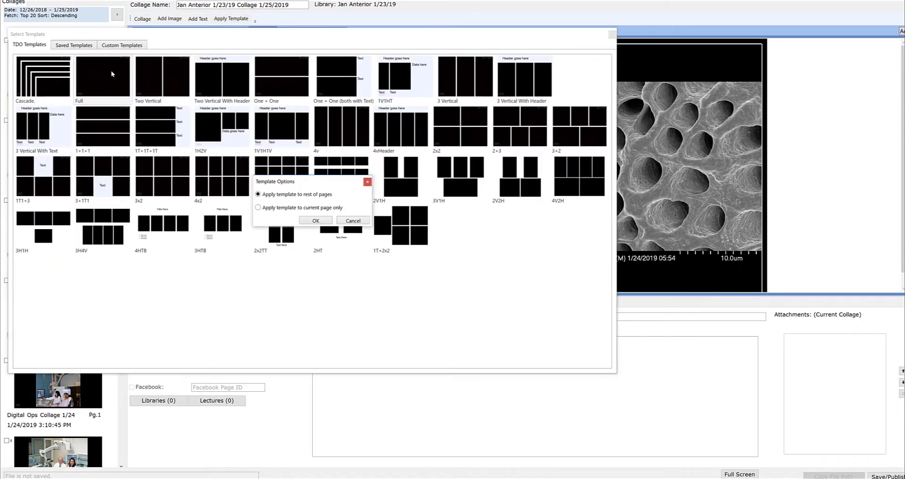
{"action": "left_click", "coordinate": [326, 223]}
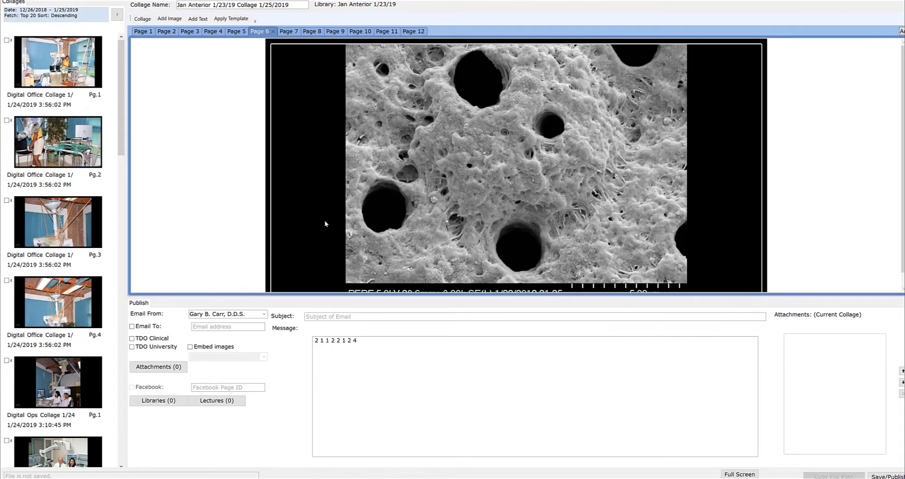
Apply the Two Vertical template from page 7 to the rest of the pages.
{"action": "left_click", "coordinate": [288, 31]}
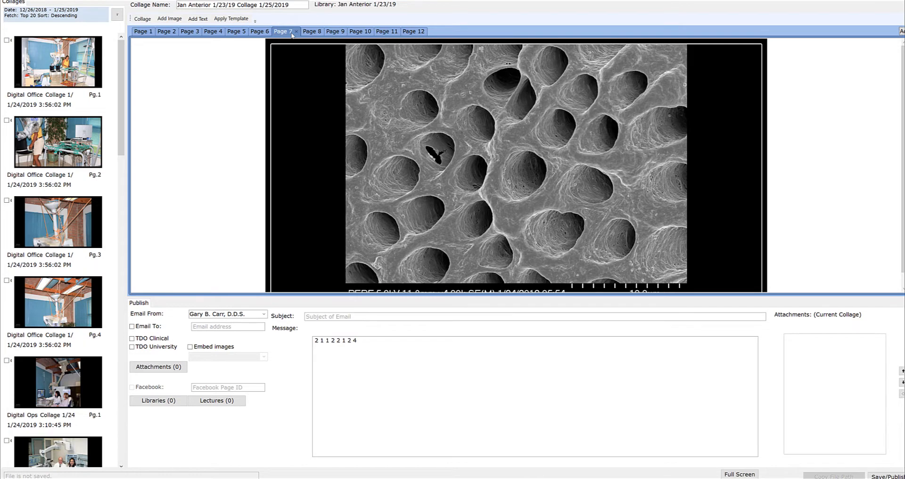
{"action": "left_click", "coordinate": [234, 19]}
{"action": "left_click", "coordinate": [171, 68]}
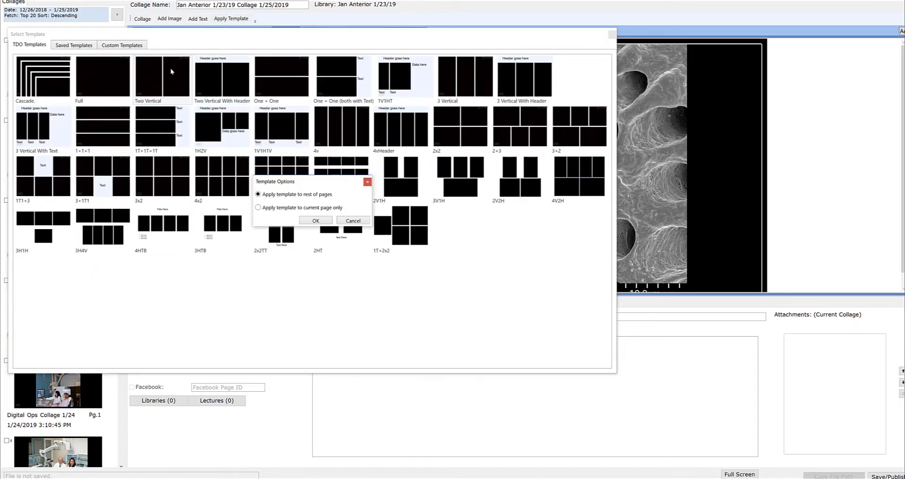
{"action": "left_click", "coordinate": [316, 222]}
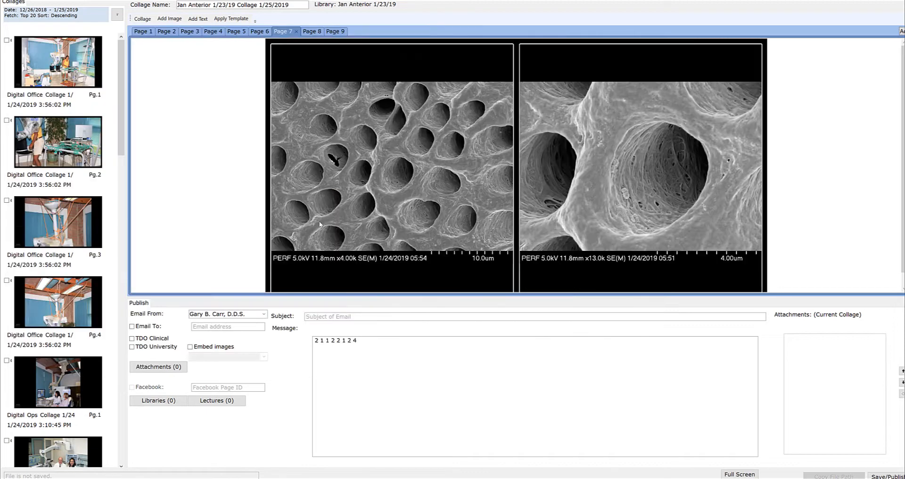
Apply the 2x2 template from page 8 to the rest of the pages.
{"action": "left_click", "coordinate": [316, 33]}
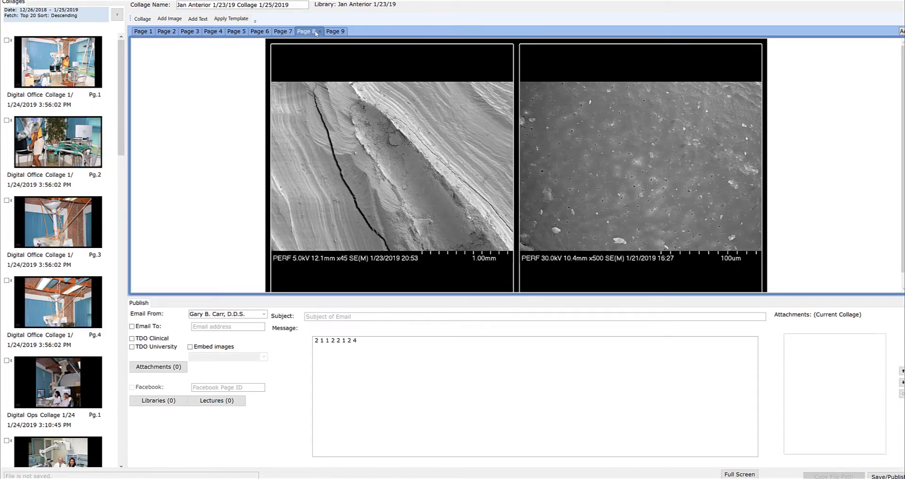
{"action": "left_click", "coordinate": [235, 20]}
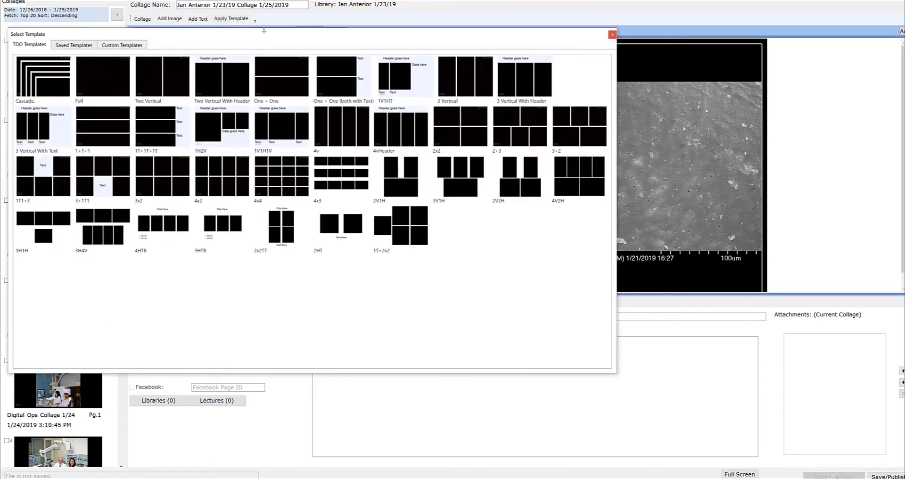
{"action": "left_click", "coordinate": [459, 127]}
{"action": "left_click", "coordinate": [324, 220]}
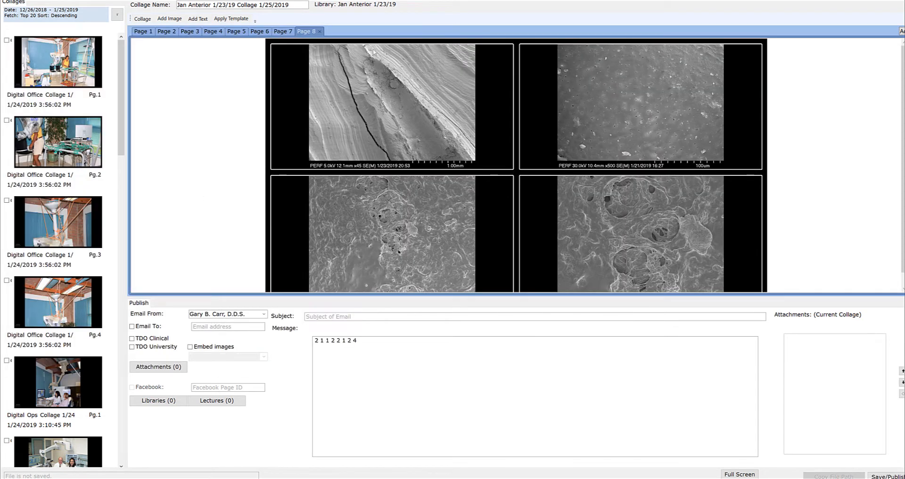
Review pages 1 through 8 in order to check the image layout against the planned images-per-page sequence.
{"action": "left_click", "coordinate": [144, 32]}
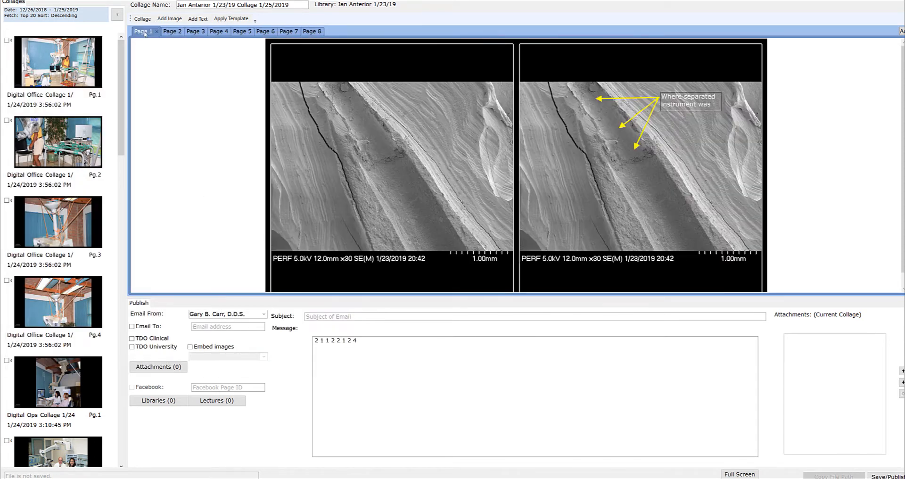
{"action": "left_click", "coordinate": [172, 33]}
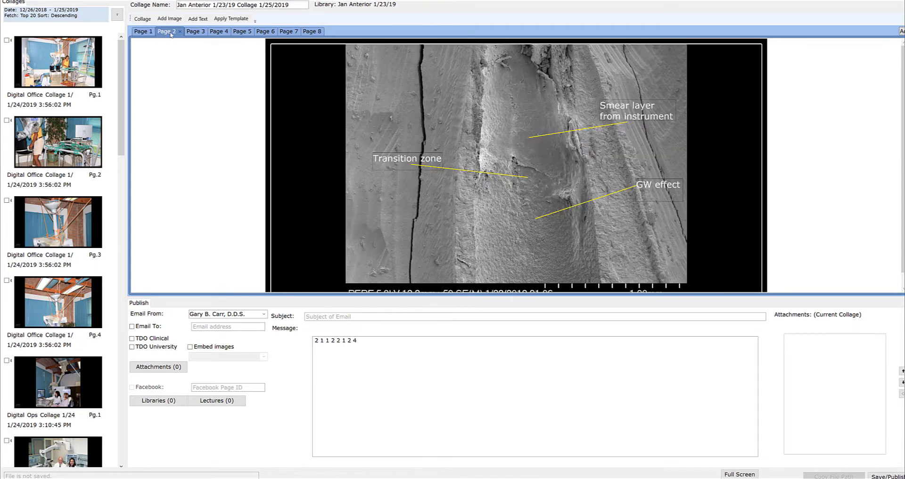
{"action": "left_click", "coordinate": [201, 35]}
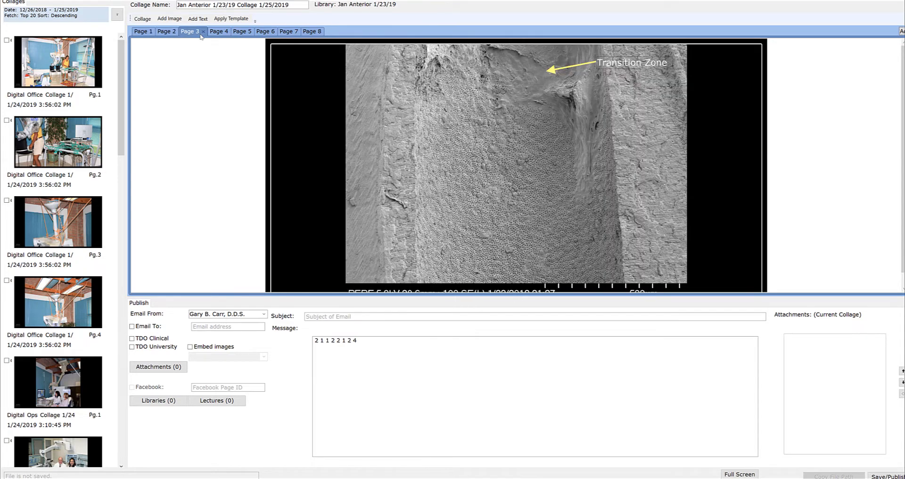
{"action": "left_click", "coordinate": [216, 33]}
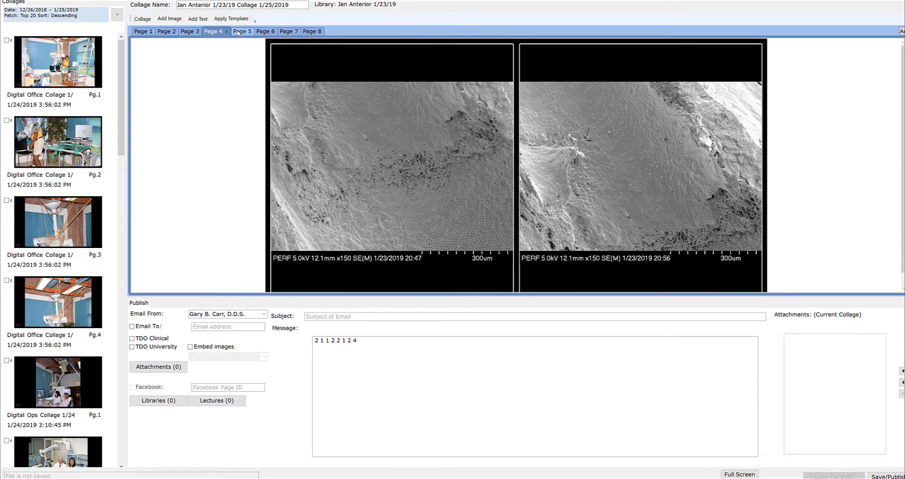
{"action": "left_click", "coordinate": [236, 32]}
{"action": "left_click", "coordinate": [261, 32]}
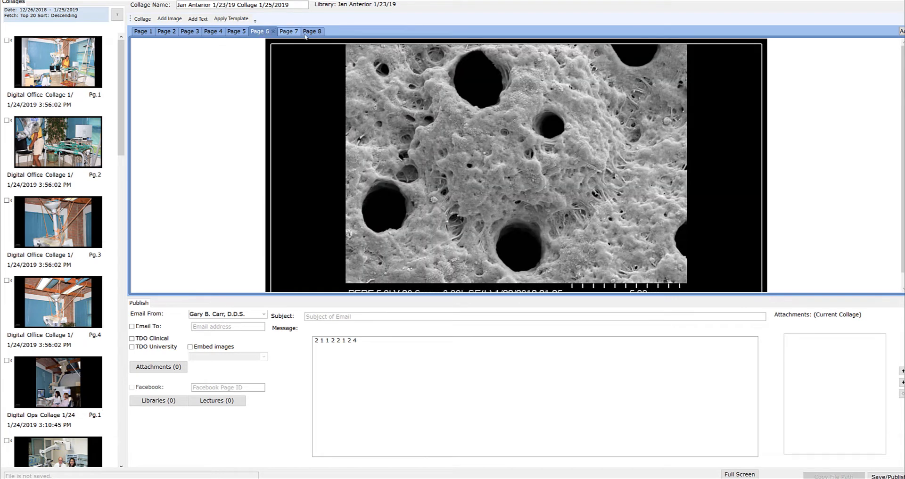
{"action": "left_click", "coordinate": [288, 32]}
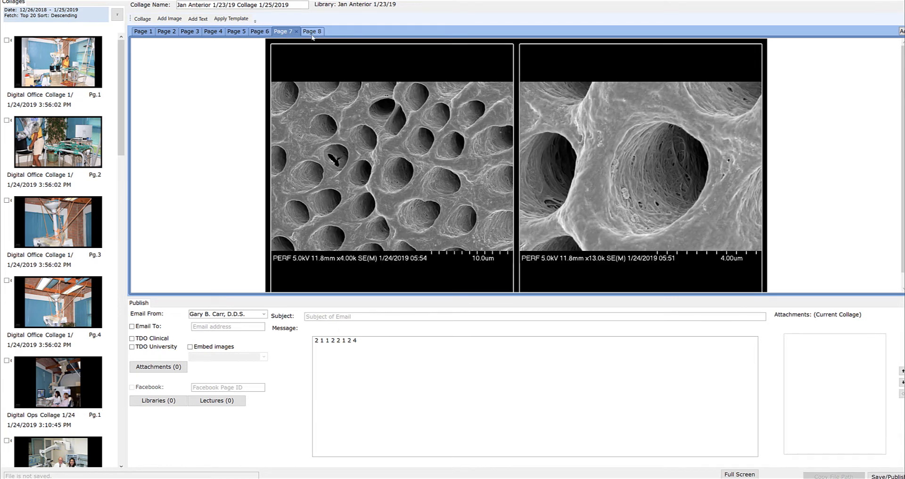
{"action": "left_click", "coordinate": [310, 32]}
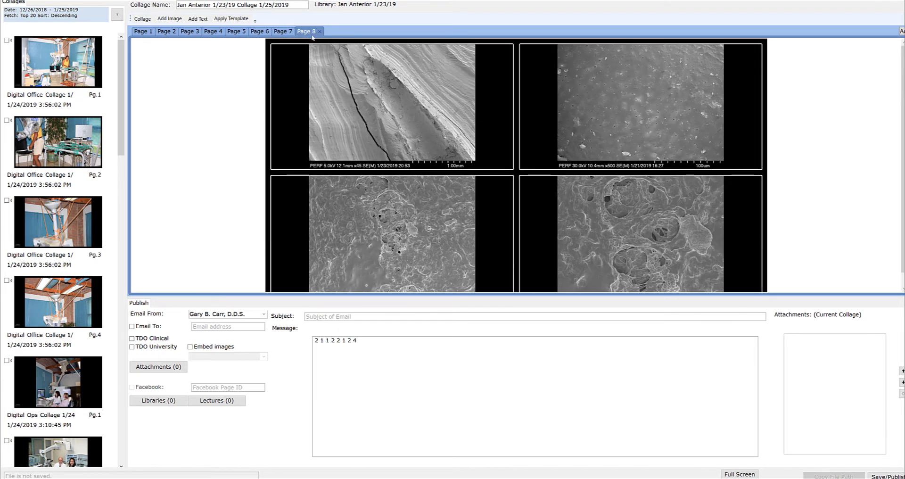
Remove the white borders around the images throughout the collage and check page 2.
{"action": "left_click", "coordinate": [140, 32]}
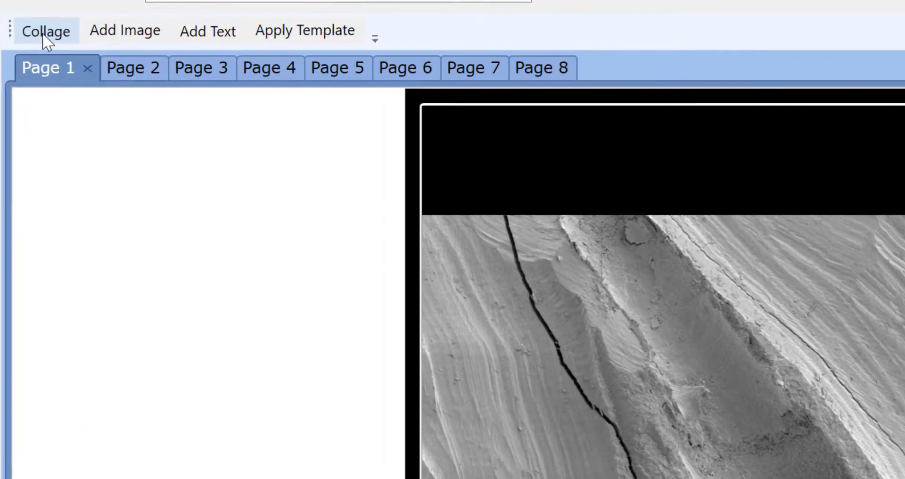
{"action": "left_click", "coordinate": [142, 21]}
{"action": "left_click", "coordinate": [131, 181]}
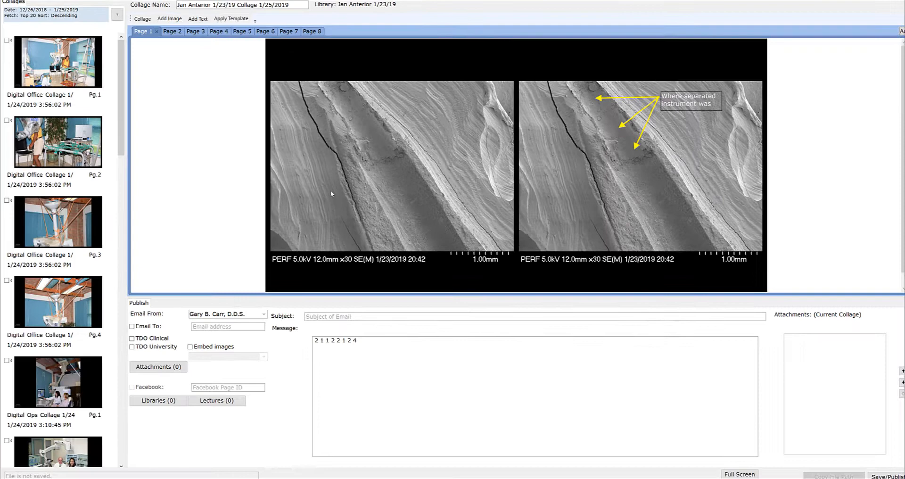
{"action": "left_click", "coordinate": [170, 31]}
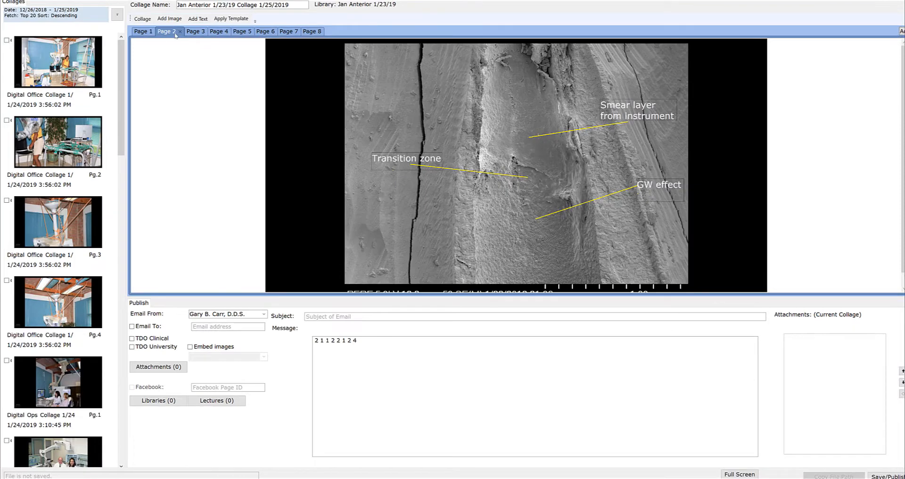
Enlarge the image on page 3 within its frame and reposition it to show the Transition Zone label and arrow.
{"action": "left_click", "coordinate": [199, 32]}
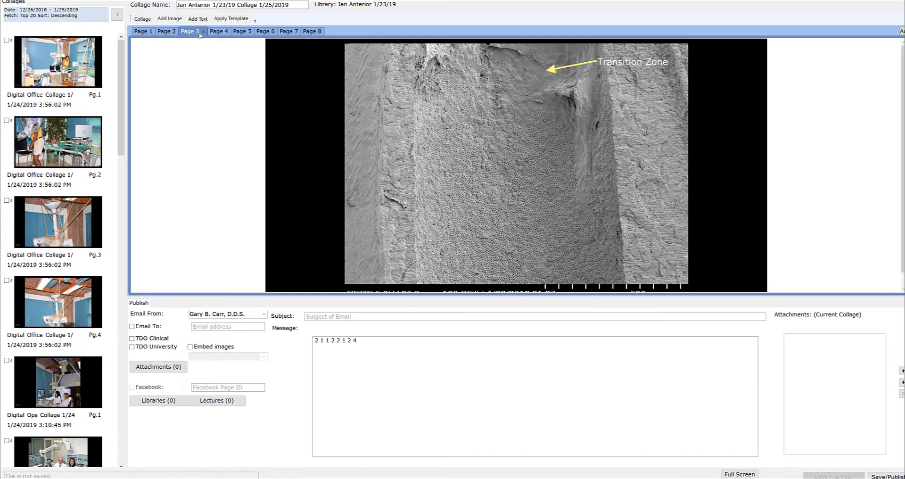
{"action": "left_click", "coordinate": [522, 176]}
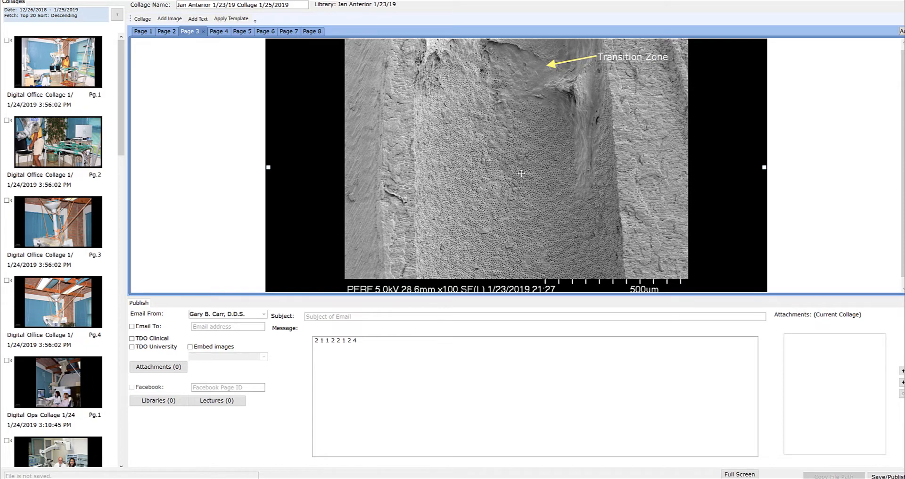
{"action": "scroll", "coordinate": [522, 173], "scroll_direction": "up", "scroll_amount": 3}
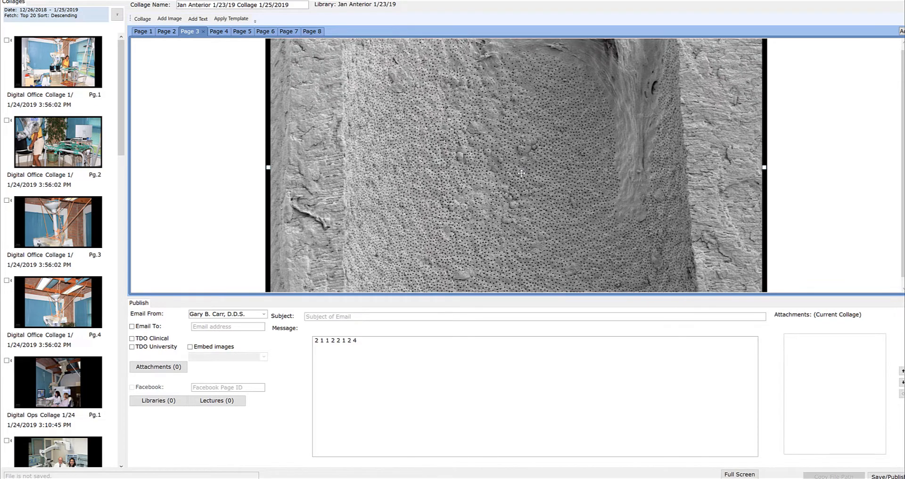
{"action": "scroll", "coordinate": [522, 173], "scroll_direction": "up", "scroll_amount": 2}
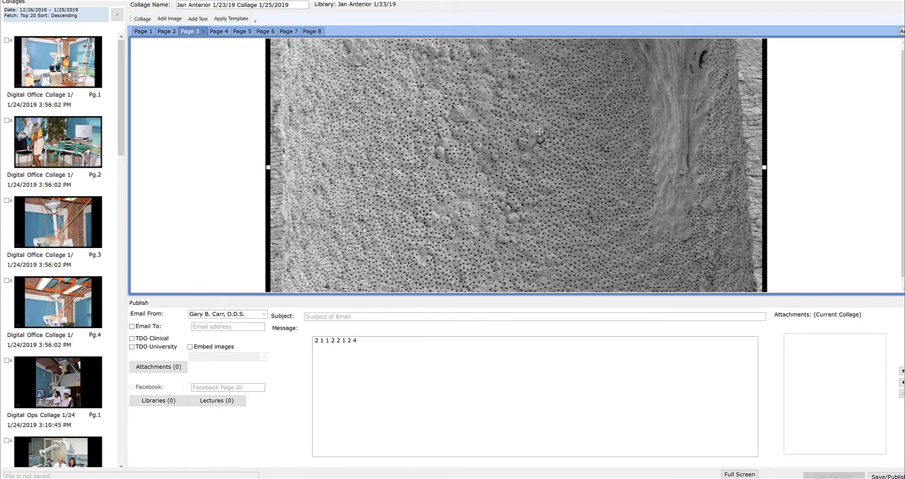
{"action": "left_click_drag", "start_coordinate": [539, 132], "coordinate": [430, 301]}
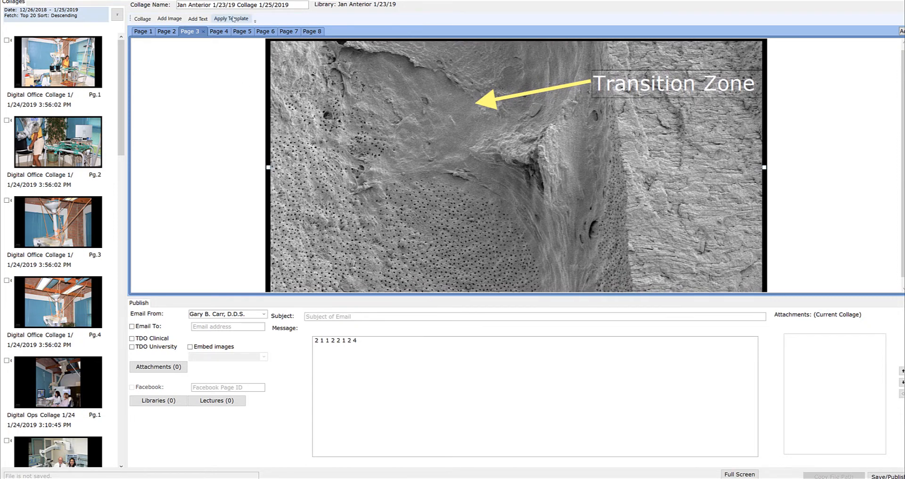
Check page 4, then enlarge the x100 image on page 5 and shift it down to show both yellow lines.
{"action": "left_click", "coordinate": [221, 33]}
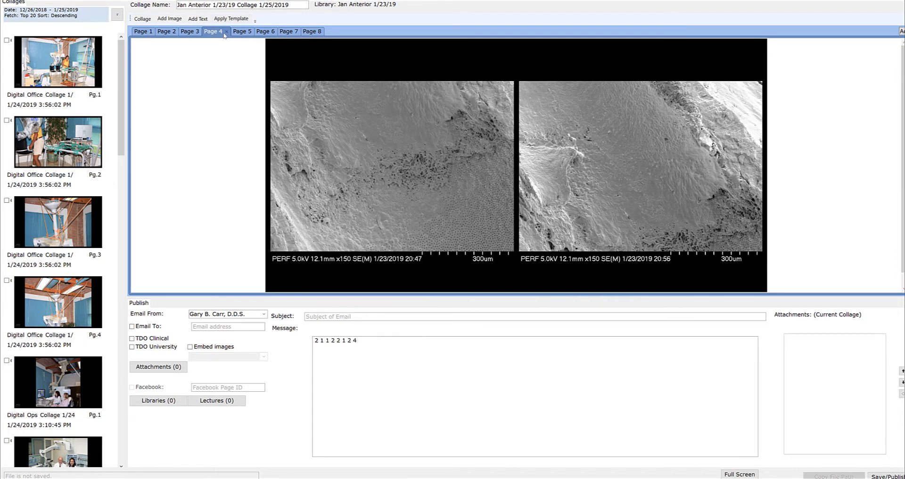
{"action": "left_click", "coordinate": [244, 33]}
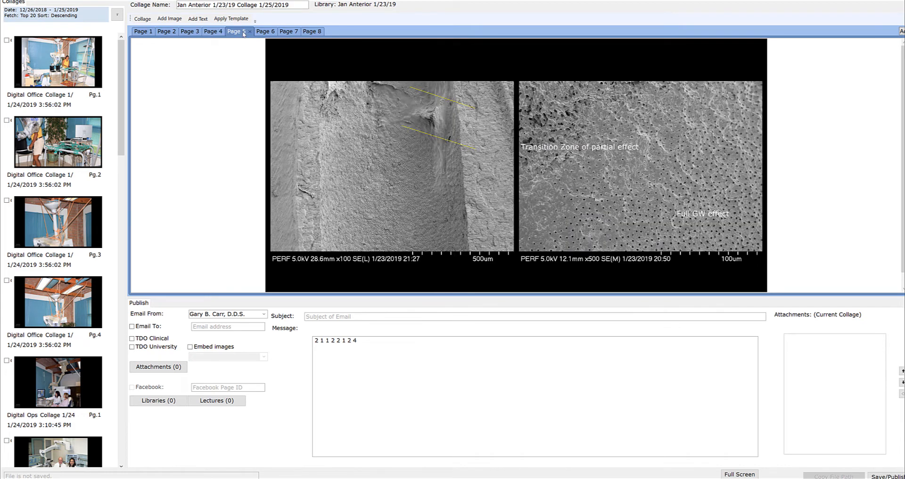
{"action": "left_click", "coordinate": [387, 165]}
{"action": "scroll", "coordinate": [432, 167], "scroll_direction": "up", "scroll_amount": 2}
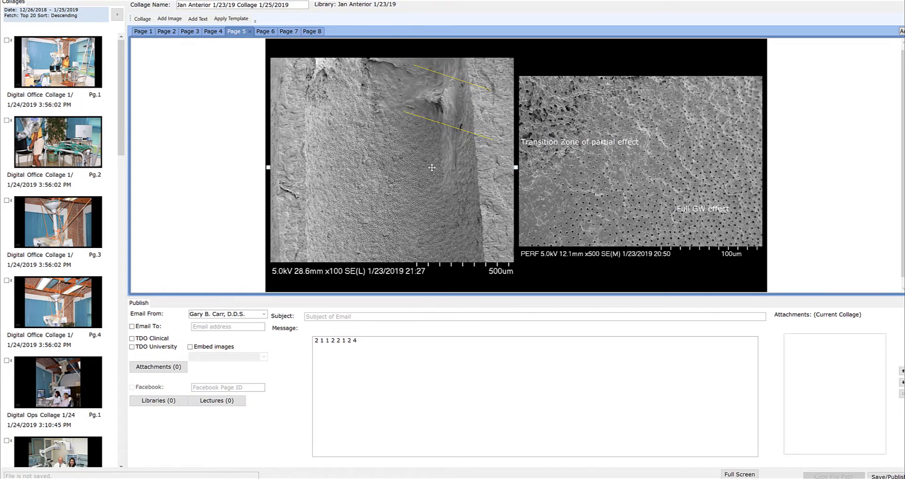
{"action": "scroll", "coordinate": [432, 167], "scroll_direction": "up", "scroll_amount": 2}
{"action": "scroll", "coordinate": [431, 156], "scroll_direction": "up", "scroll_amount": 1}
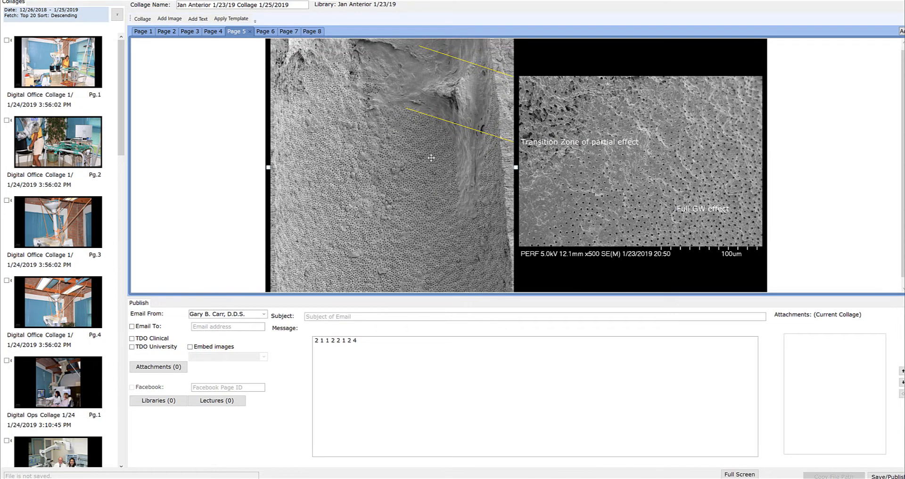
{"action": "left_click_drag", "start_coordinate": [431, 157], "coordinate": [430, 193]}
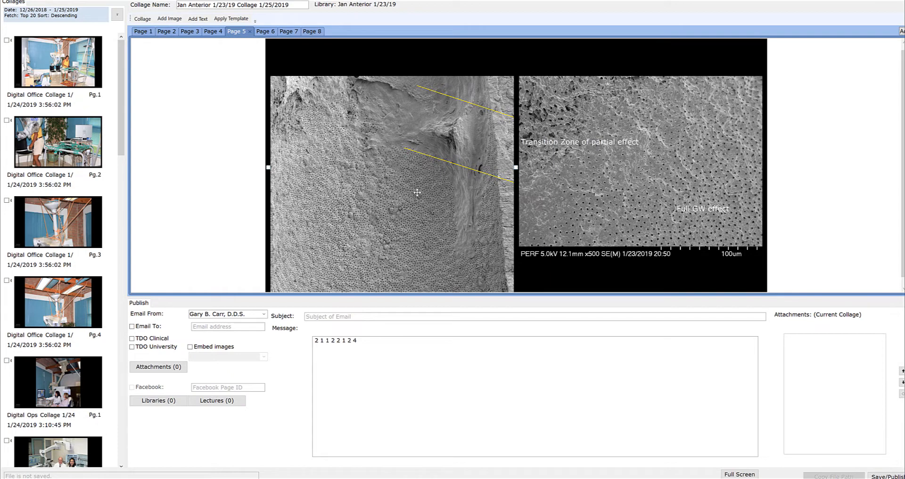
Enlarge the image on page 6 to fill more of its frame and check pages 7, 8 and 1.
{"action": "left_click", "coordinate": [272, 32]}
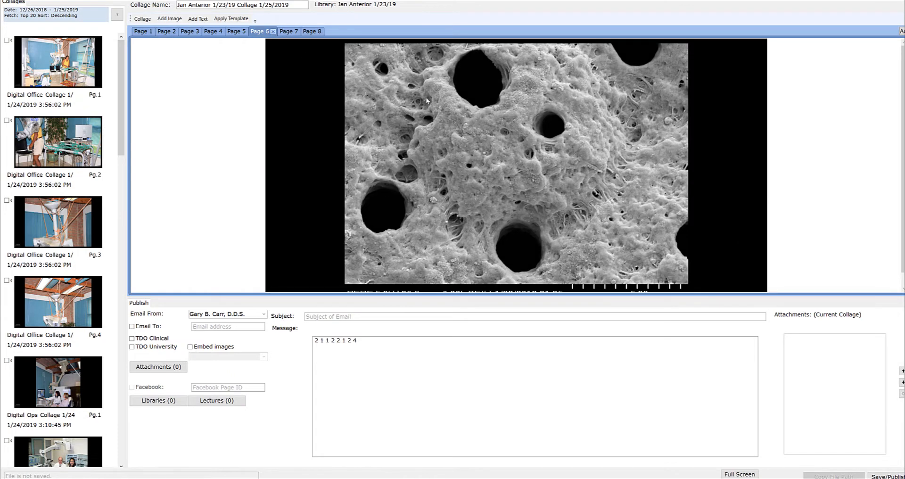
{"action": "left_click", "coordinate": [534, 171]}
{"action": "scroll", "coordinate": [533, 173], "scroll_direction": "up", "scroll_amount": 1}
{"action": "scroll", "coordinate": [533, 173], "scroll_direction": "up", "scroll_amount": 2}
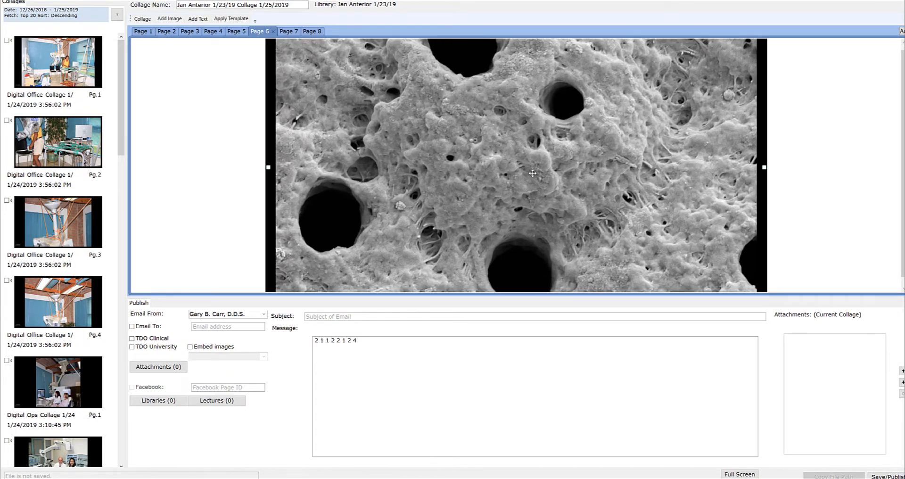
{"action": "left_click", "coordinate": [283, 32]}
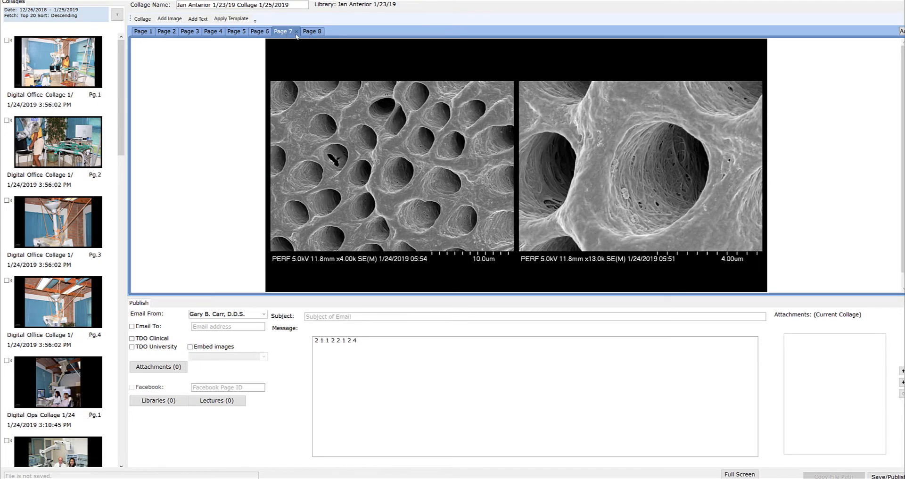
{"action": "left_click", "coordinate": [314, 32]}
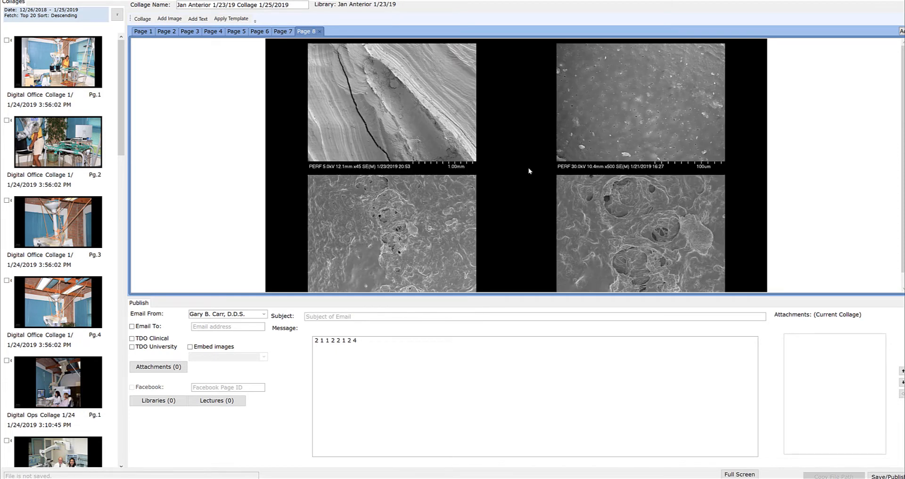
{"action": "left_click", "coordinate": [143, 32]}
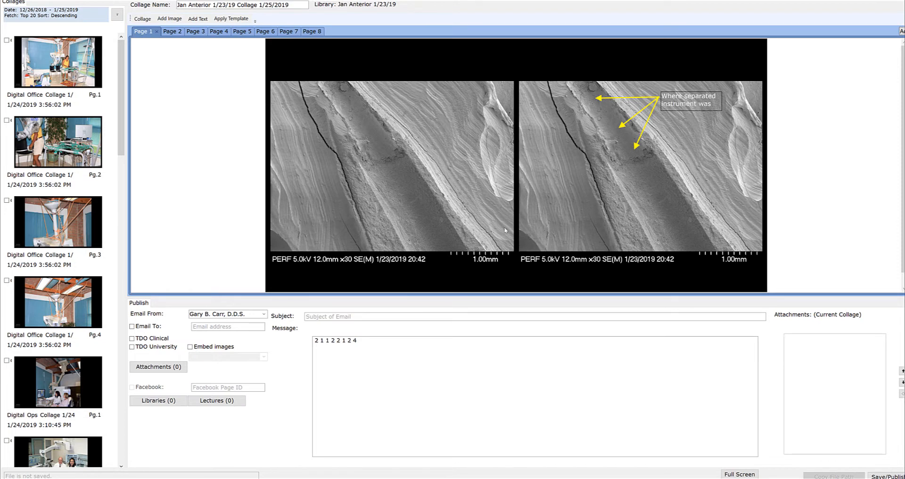
Check the image framing and annotations on pages 2, 3 and 4 of the collage.
{"action": "left_click", "coordinate": [173, 34]}
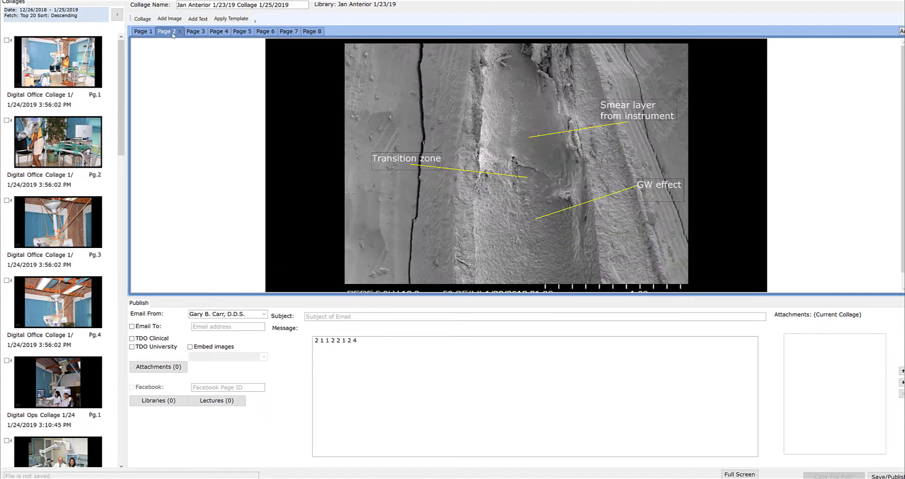
{"action": "left_click", "coordinate": [200, 34]}
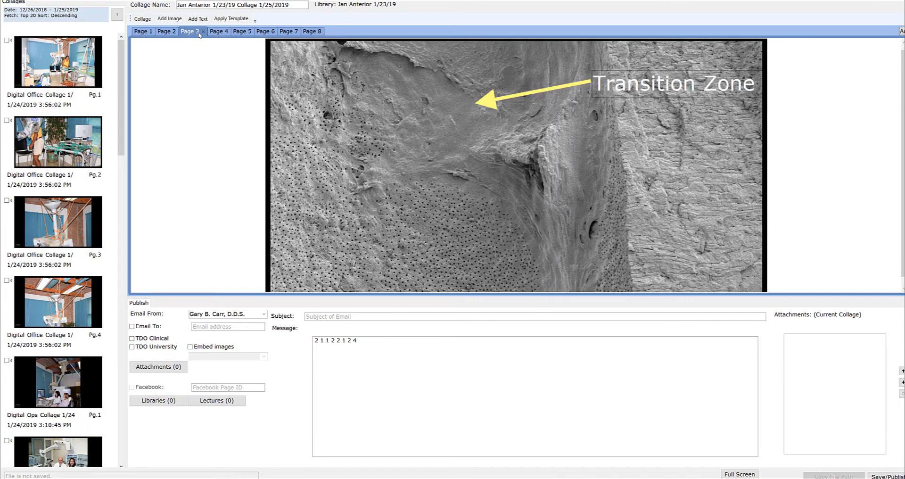
{"action": "left_click", "coordinate": [224, 34]}
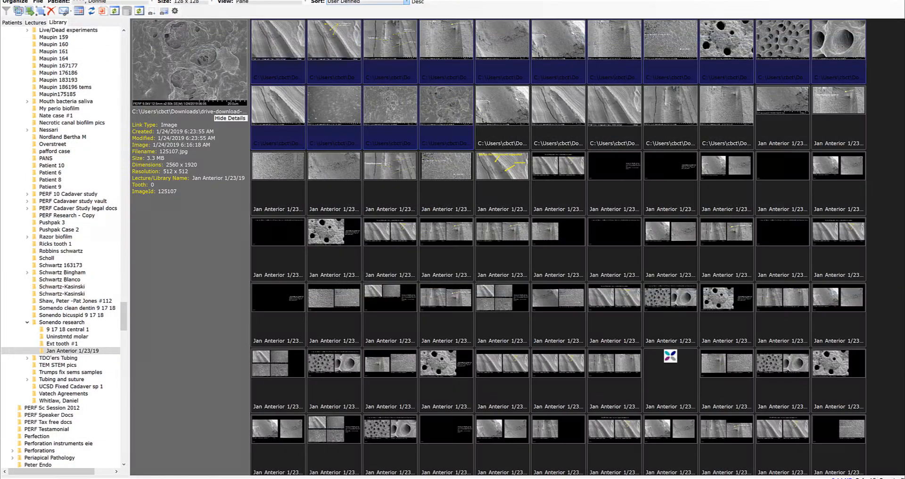
Switch to the patient images and configure the image date filter with Recall1* as the only checked category.
{"action": "left_click", "coordinate": [12, 22]}
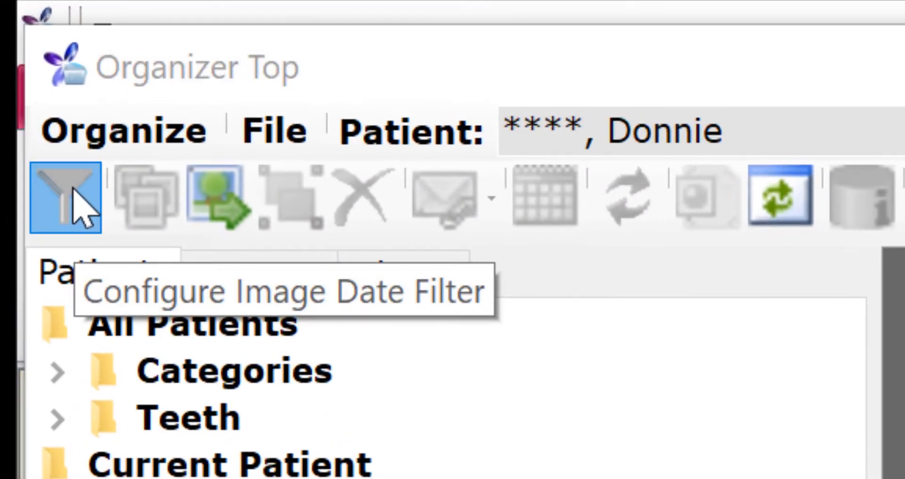
{"action": "left_click", "coordinate": [71, 194]}
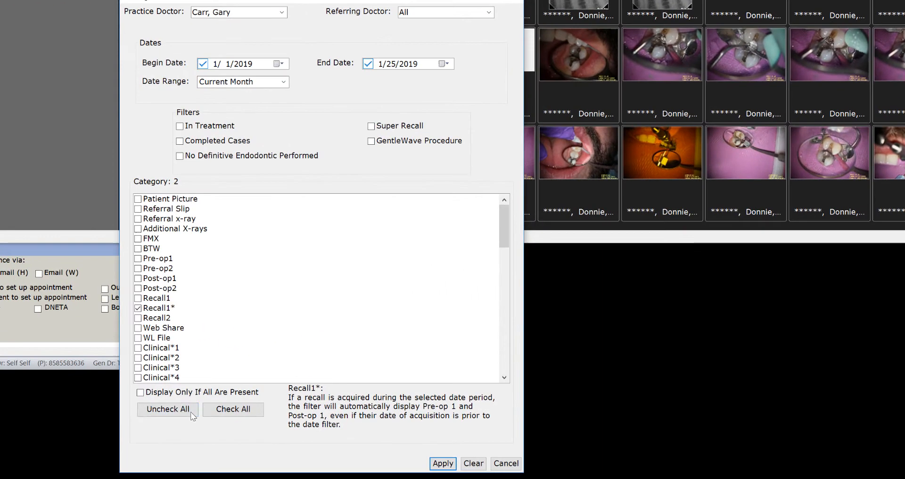
{"action": "left_click", "coordinate": [168, 409]}
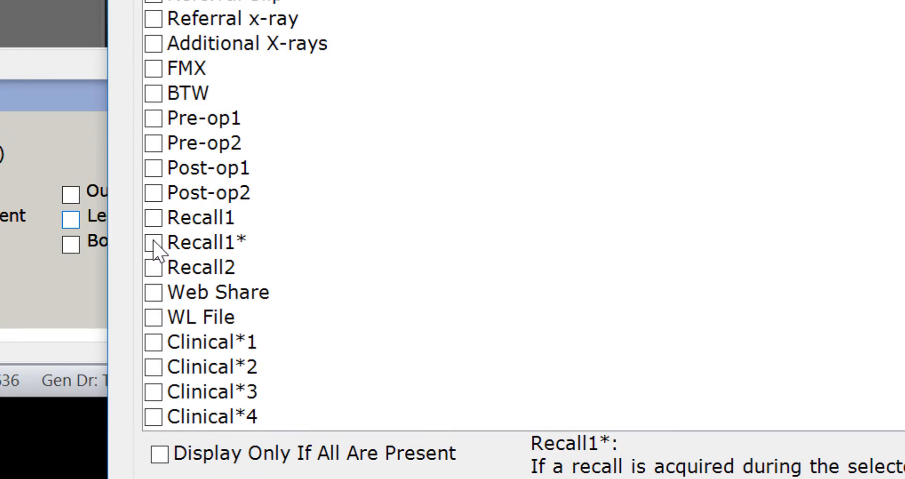
{"action": "left_click", "coordinate": [154, 243]}
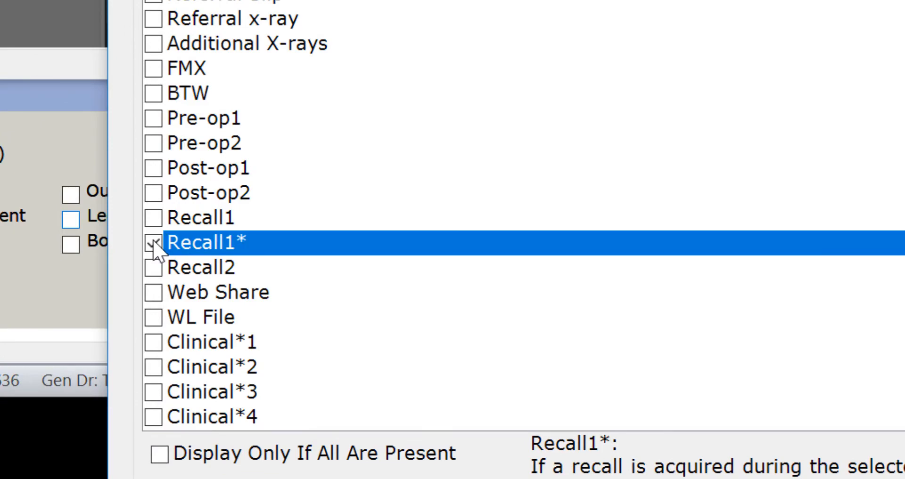
{"action": "left_click", "coordinate": [153, 243]}
Set the filter's date range to Current Month and apply it.
{"action": "left_click", "coordinate": [372, 114]}
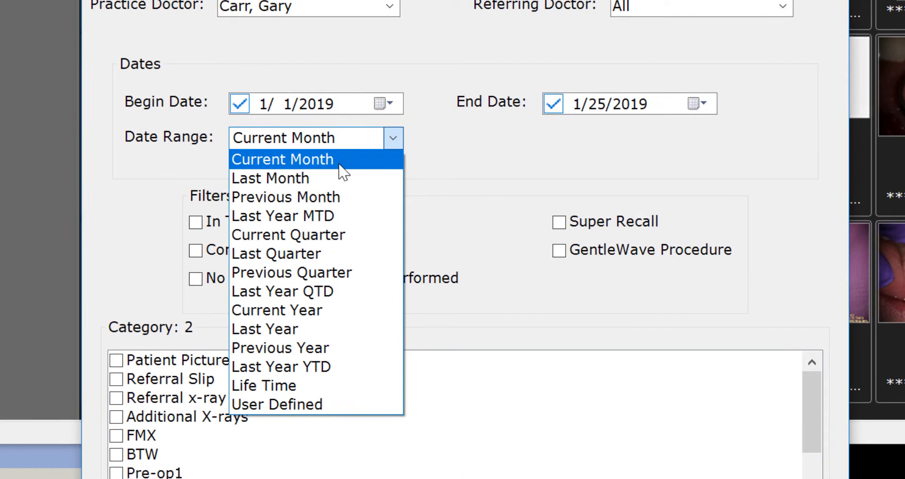
{"action": "left_click", "coordinate": [346, 150]}
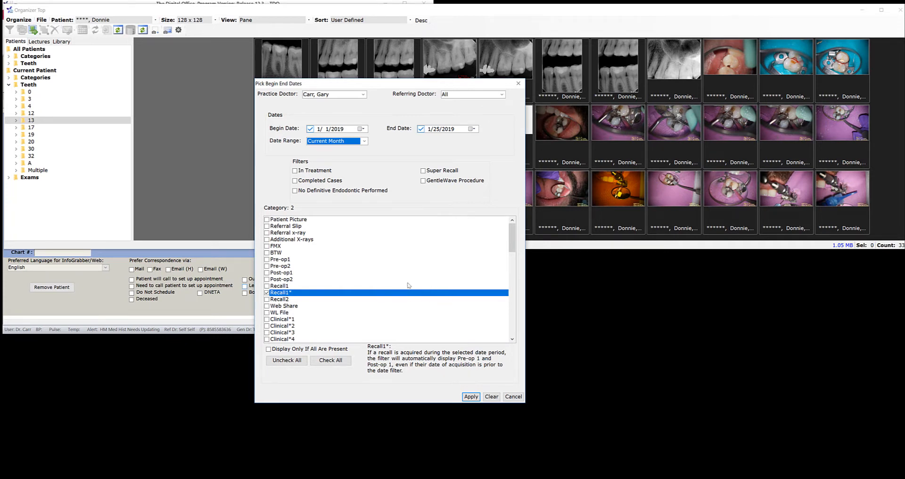
{"action": "left_click", "coordinate": [472, 397]}
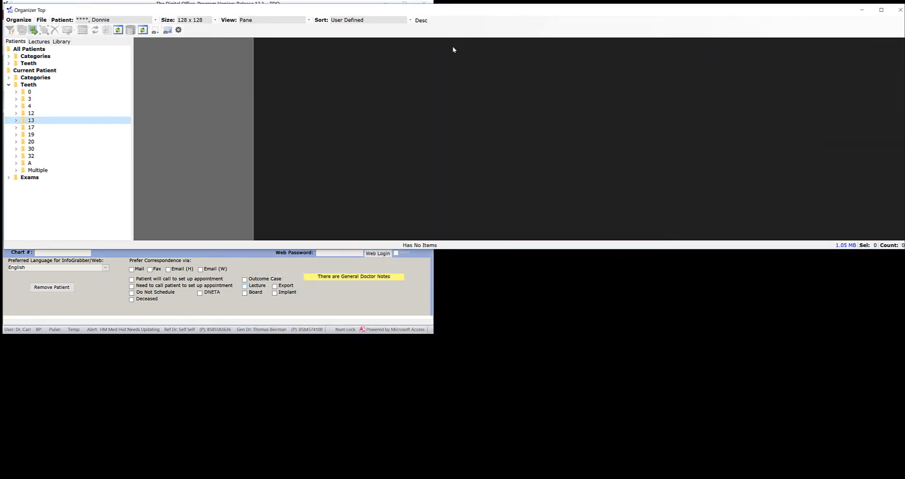
Show the filtered images for all patients in a maximized organizer and sort them as Grouped by Patient Name.
{"action": "left_click", "coordinate": [38, 50]}
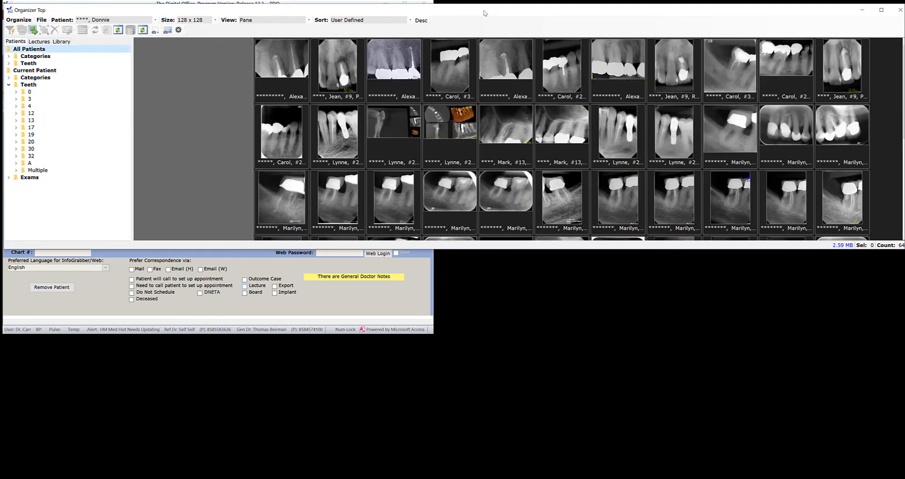
{"action": "double_click", "coordinate": [484, 13]}
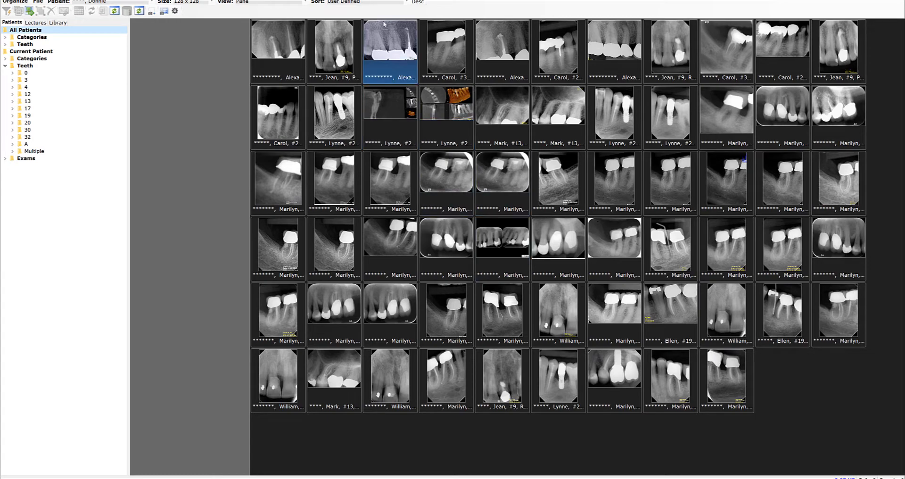
{"action": "left_click", "coordinate": [406, 2]}
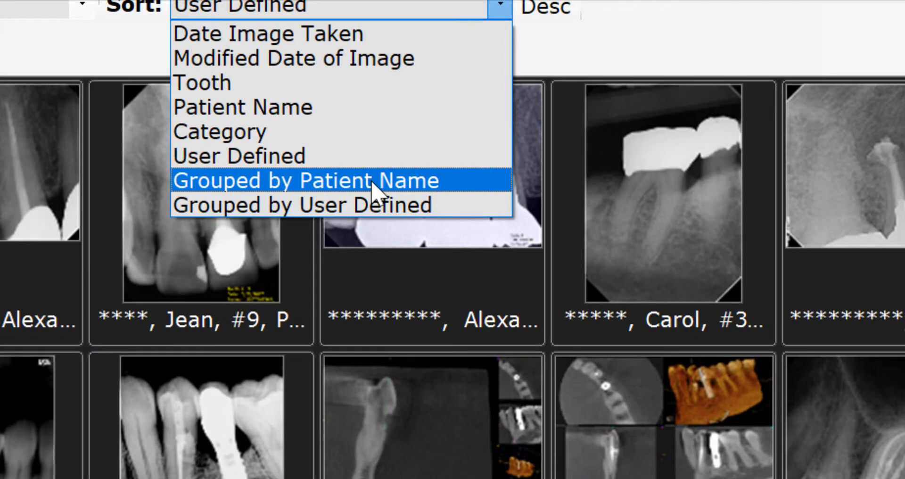
{"action": "left_click", "coordinate": [375, 69]}
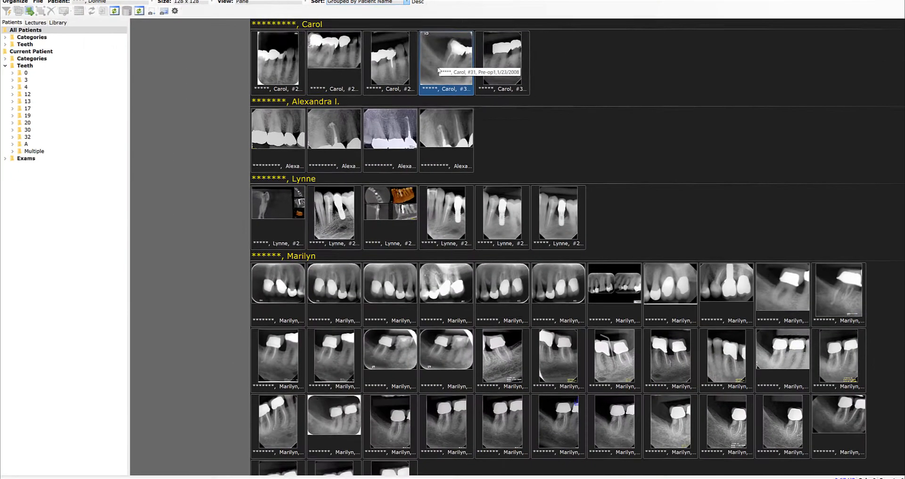
Select all four tooth #9 radiographs in the last patient group and publish them to a new collage.
{"action": "scroll", "coordinate": [501, 139], "scroll_direction": "down", "scroll_amount": 5}
{"action": "scroll", "coordinate": [438, 70], "scroll_direction": "down", "scroll_amount": 5}
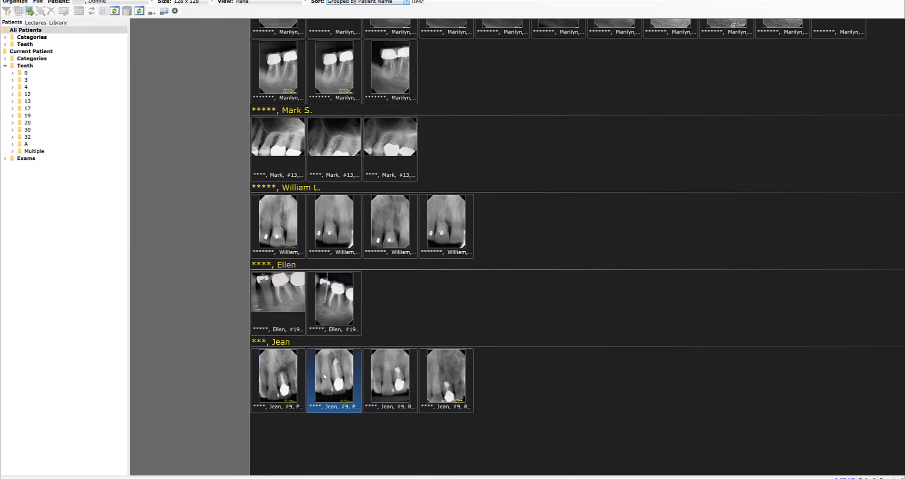
{"action": "left_click", "coordinate": [275, 373]}
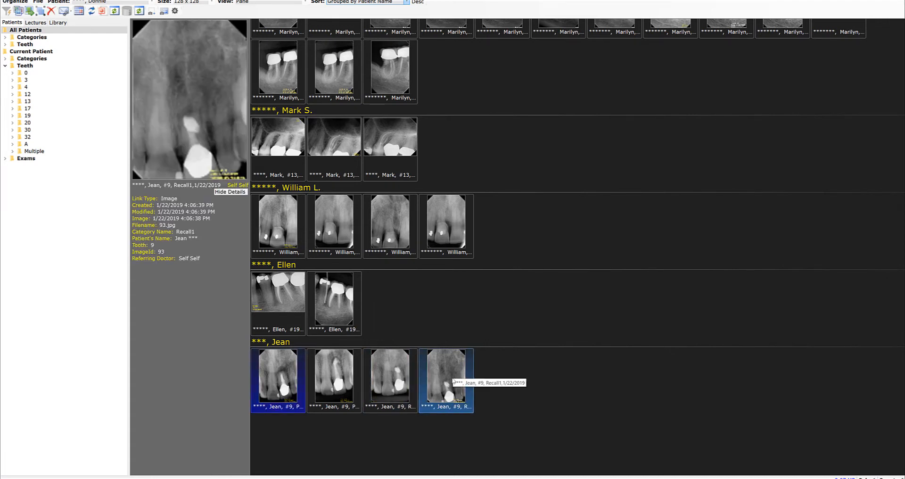
{"action": "left_click", "coordinate": [454, 381], "text": "shift"}
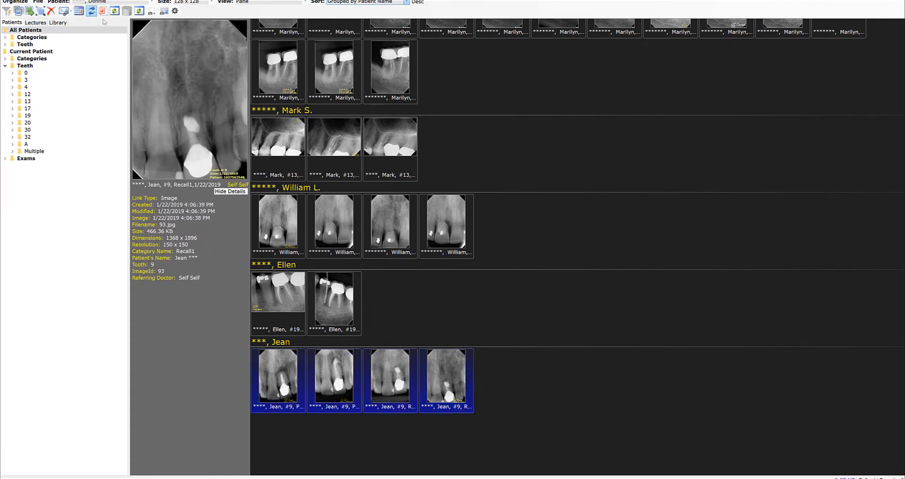
{"action": "left_click", "coordinate": [71, 12]}
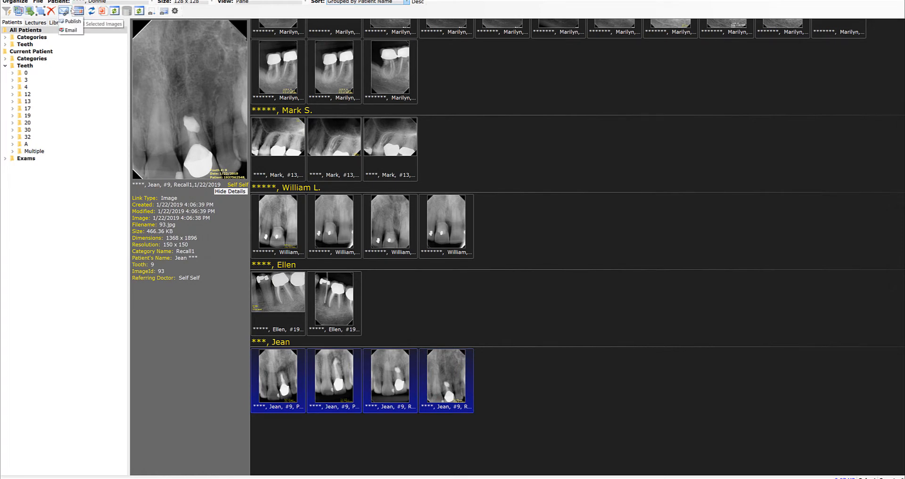
{"action": "left_click", "coordinate": [73, 22]}
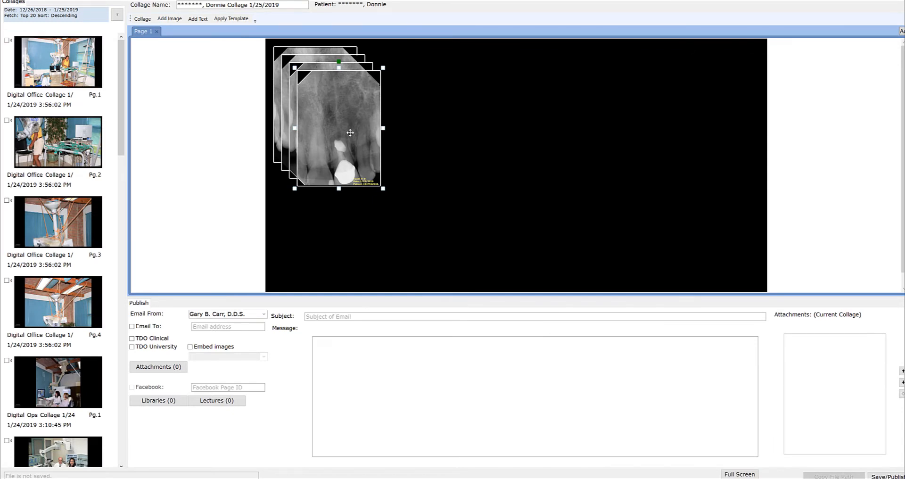
Apply the 4v template to the collage of four radiographs.
{"action": "left_click", "coordinate": [226, 19]}
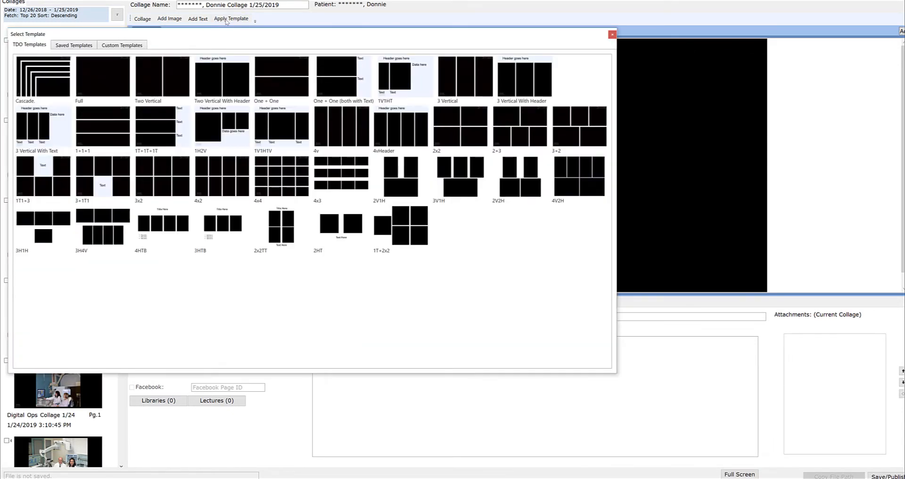
{"action": "double_click", "coordinate": [344, 120]}
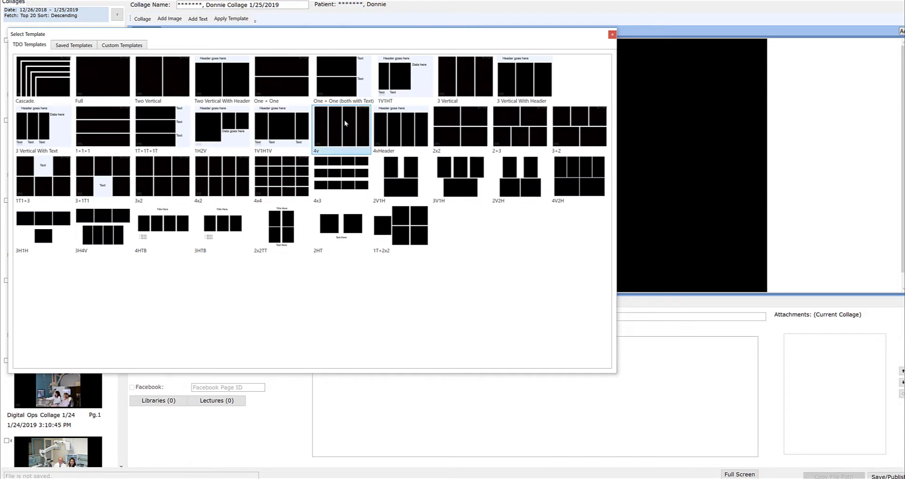
{"action": "left_click", "coordinate": [316, 220]}
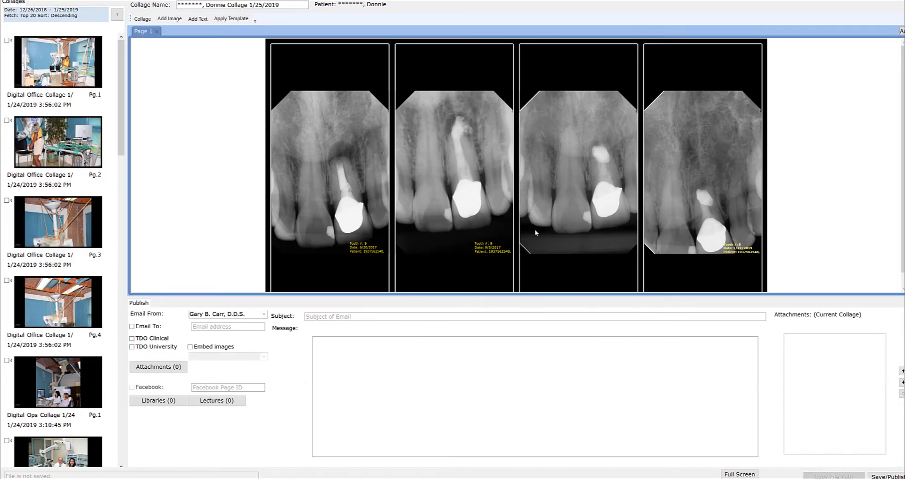
Show the labels on the four radiographs and remove the image borders from the collage.
{"action": "left_click", "coordinate": [198, 18]}
{"action": "left_click", "coordinate": [197, 18]}
{"action": "left_click", "coordinate": [198, 19]}
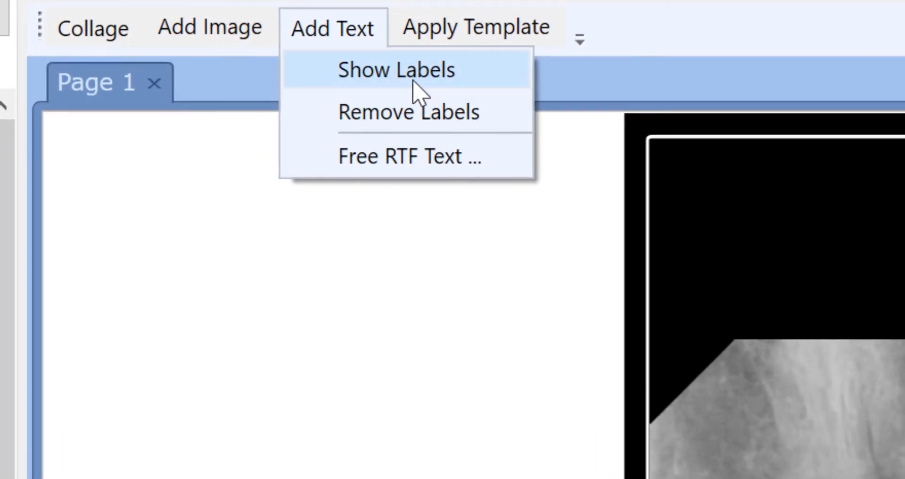
{"action": "left_click", "coordinate": [337, 58]}
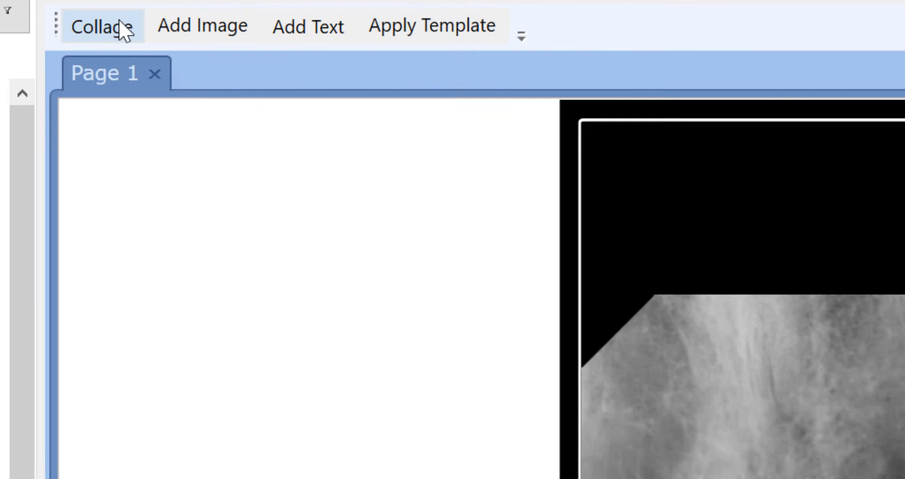
{"action": "left_click", "coordinate": [113, 28]}
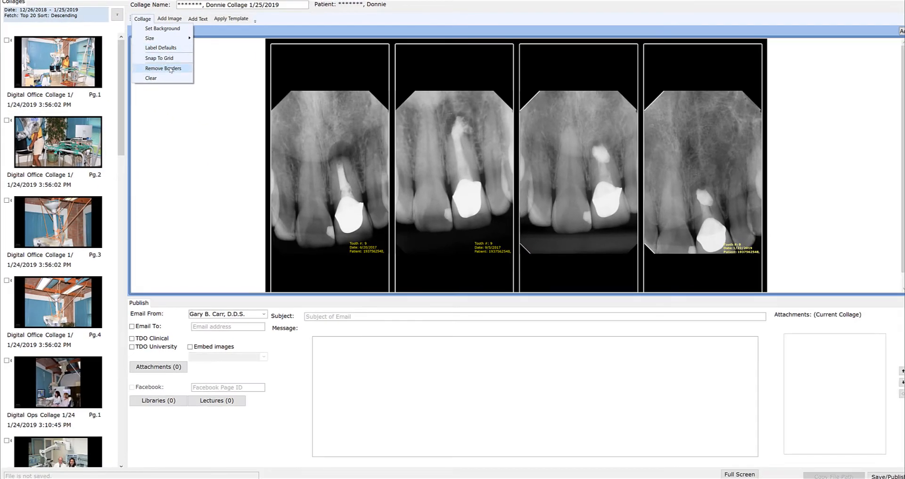
{"action": "left_click", "coordinate": [170, 69]}
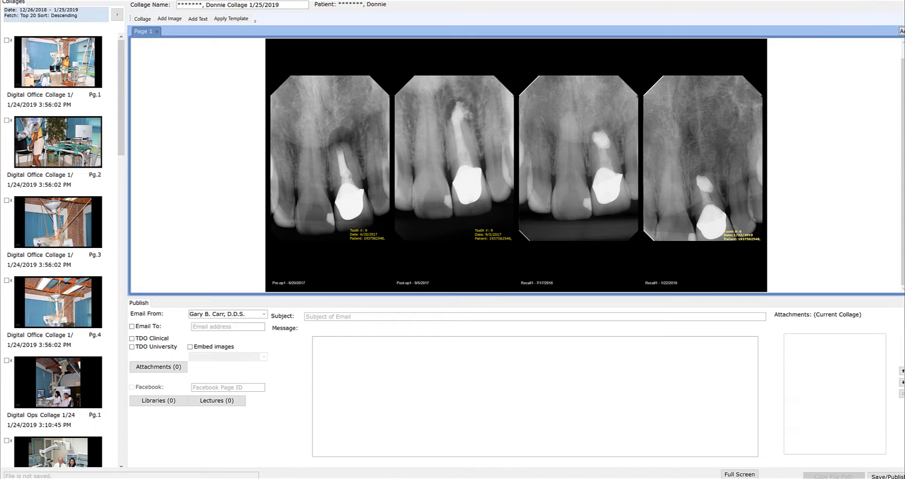
Leave the collage and view all images of the tooth #9 patient from the third selected radiograph.
{"action": "left_click", "coordinate": [898, 1]}
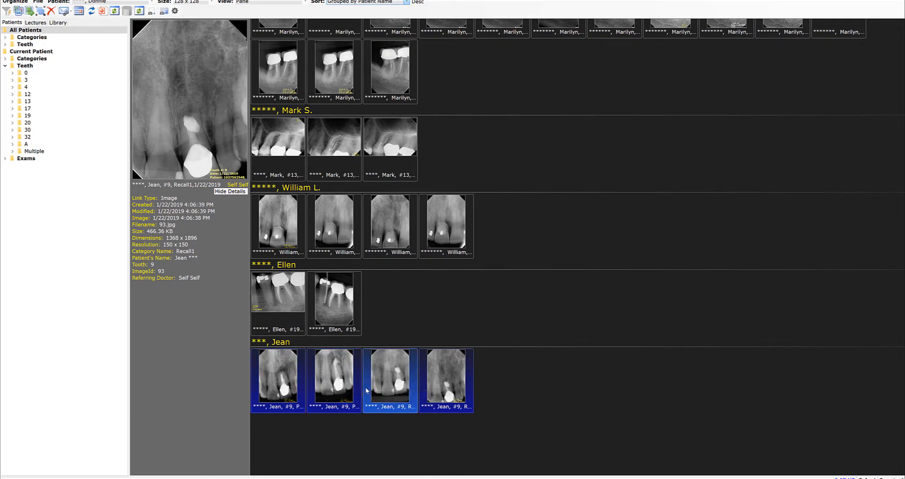
{"action": "right_click", "coordinate": [389, 381]}
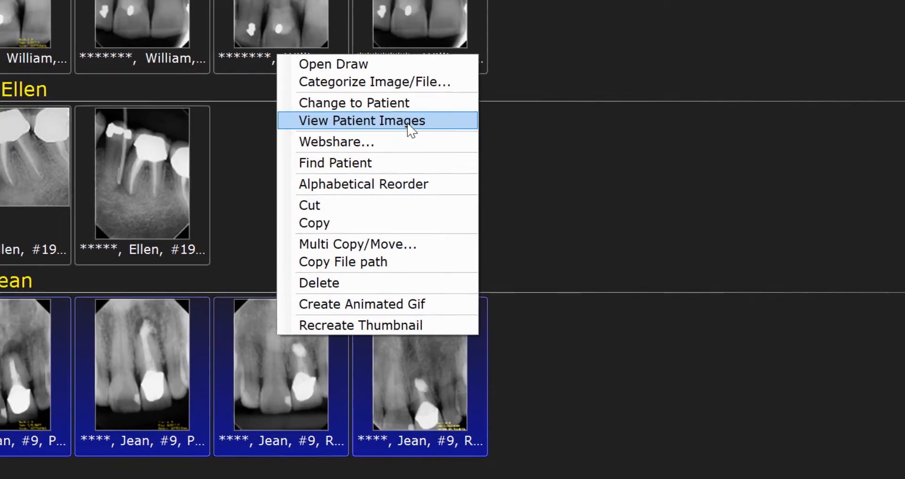
{"action": "left_click", "coordinate": [404, 105]}
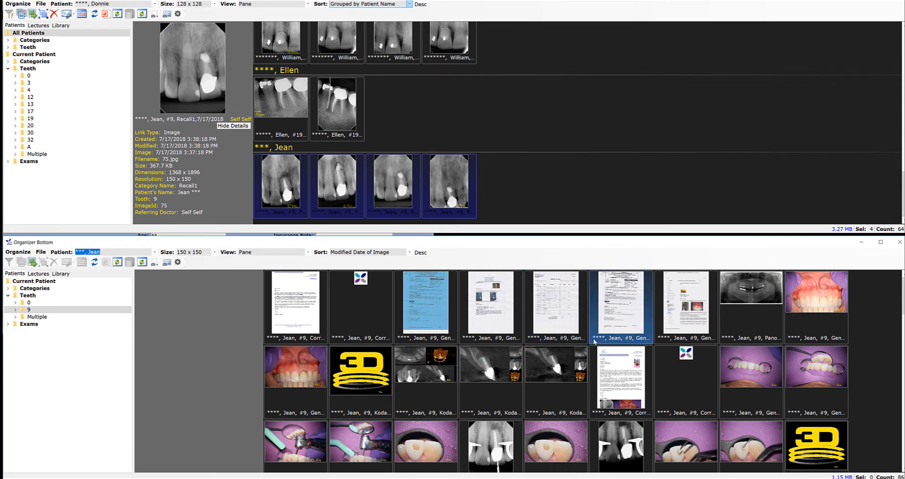
Look through the patient's tooth 9 images and maximize the Organizer Bottom window.
{"action": "scroll", "coordinate": [594, 341], "scroll_direction": "down", "scroll_amount": 6}
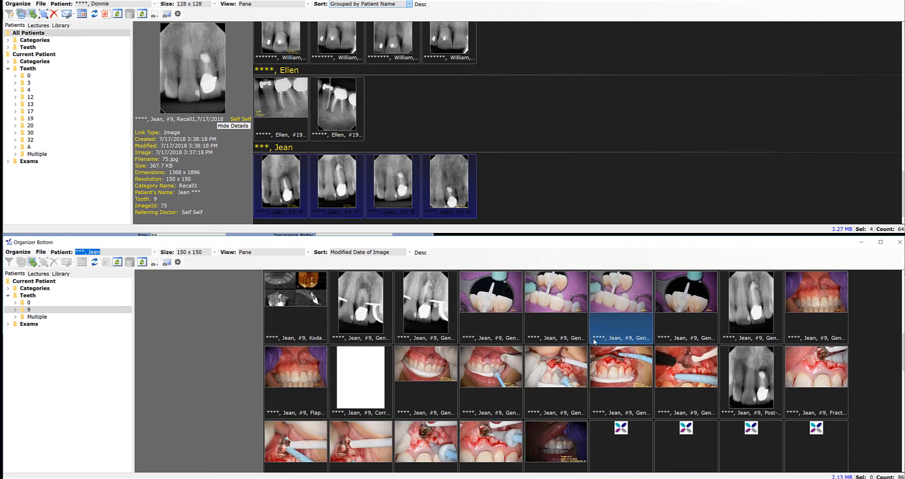
{"action": "scroll", "coordinate": [595, 340], "scroll_direction": "down", "scroll_amount": 3}
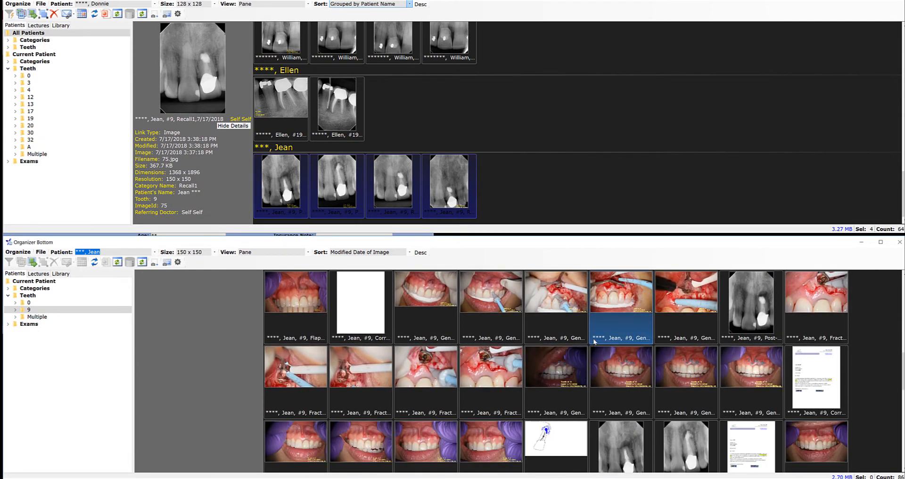
{"action": "scroll", "coordinate": [594, 340], "scroll_direction": "down", "scroll_amount": 6}
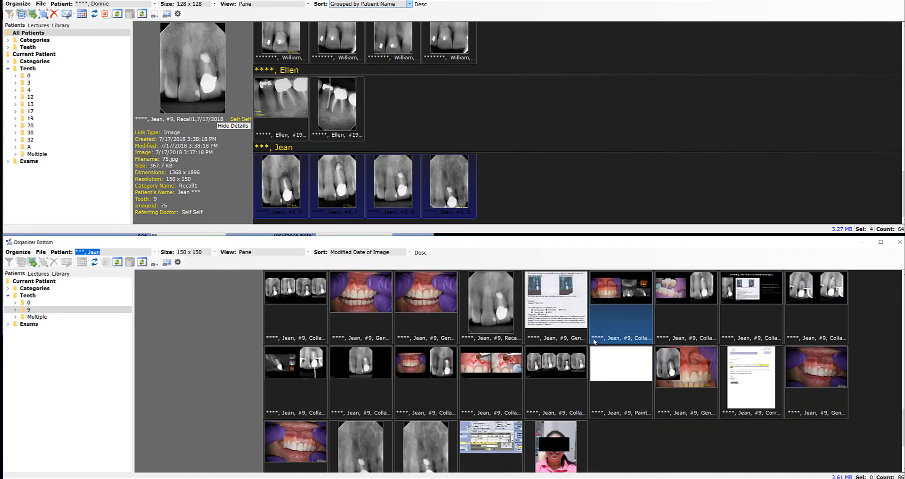
{"action": "scroll", "coordinate": [594, 341], "scroll_direction": "down", "scroll_amount": 3}
{"action": "scroll", "coordinate": [594, 340], "scroll_direction": "up", "scroll_amount": 10}
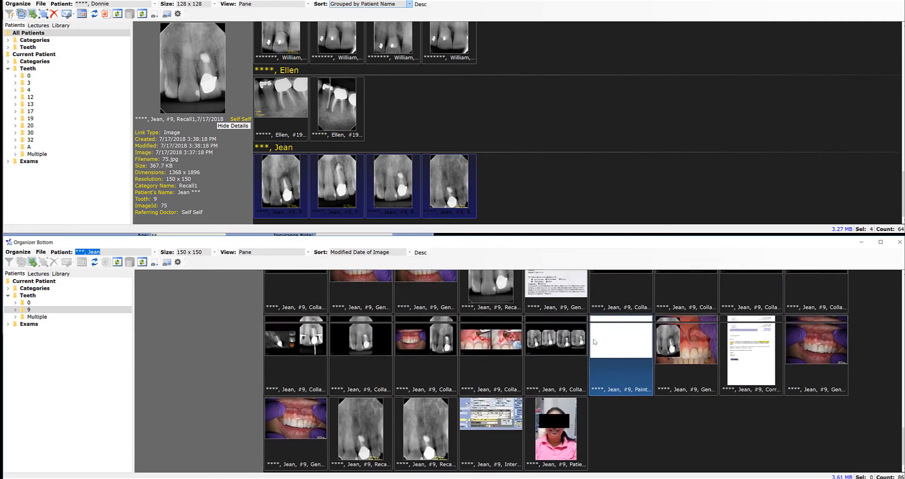
{"action": "scroll", "coordinate": [594, 340], "scroll_direction": "up", "scroll_amount": 6}
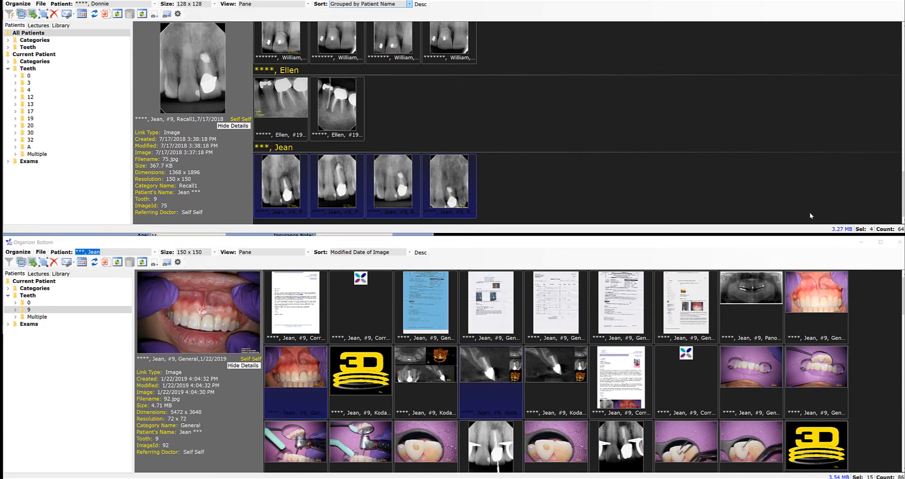
{"action": "double_click", "coordinate": [476, 245]}
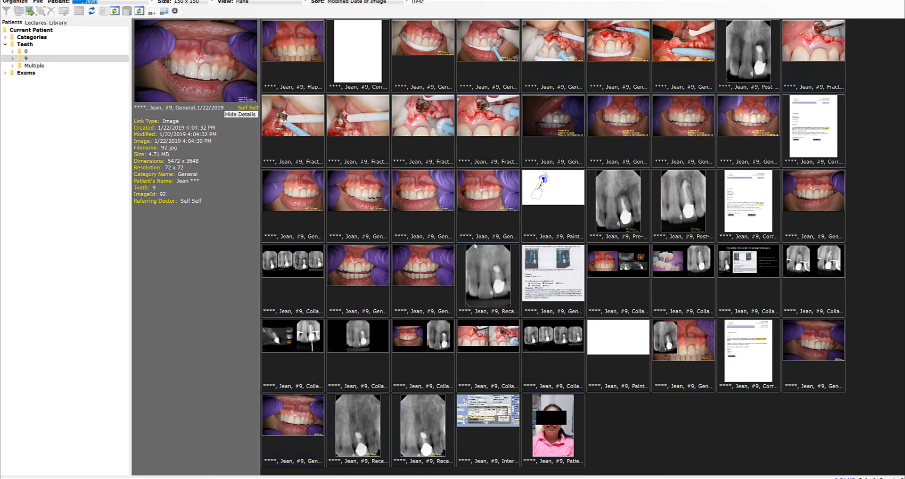
Set the thumbnail size to 96 x 96 for the patient's tooth 9 images.
{"action": "left_click", "coordinate": [529, 254]}
{"action": "scroll", "coordinate": [618, 410], "scroll_direction": "up", "scroll_amount": 6}
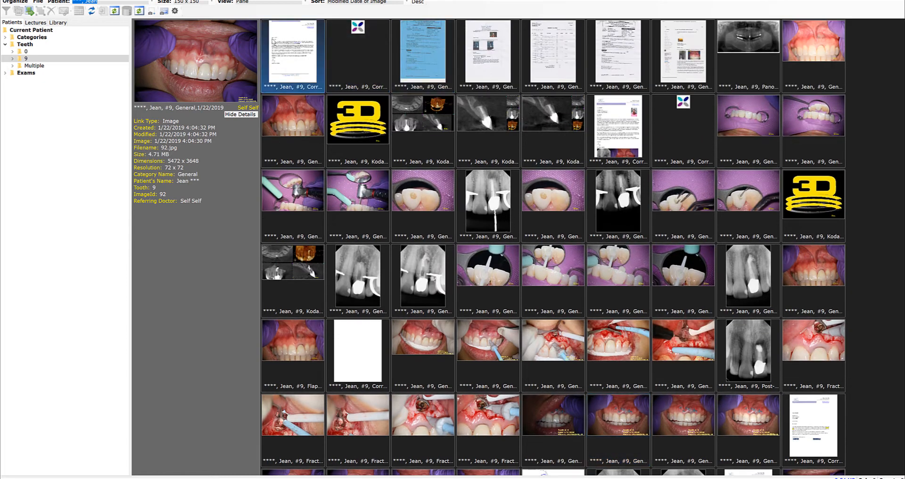
{"action": "left_click", "coordinate": [212, 1]}
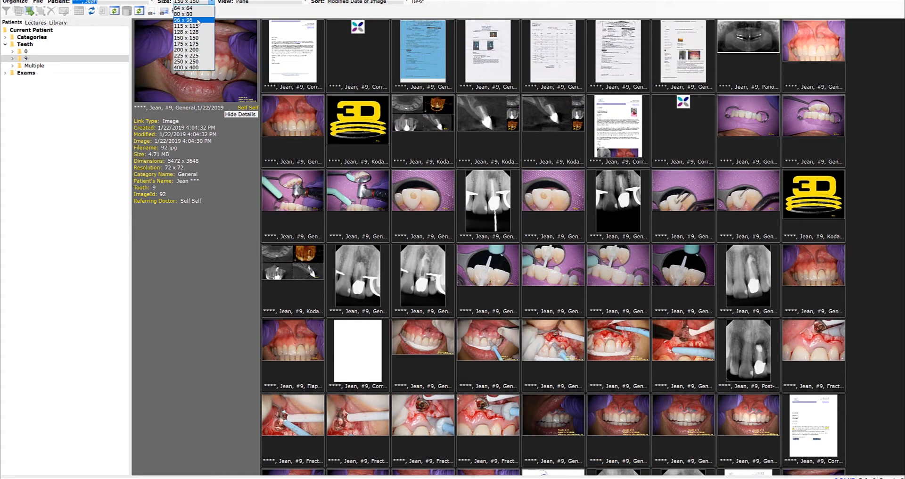
{"action": "left_click", "coordinate": [197, 19]}
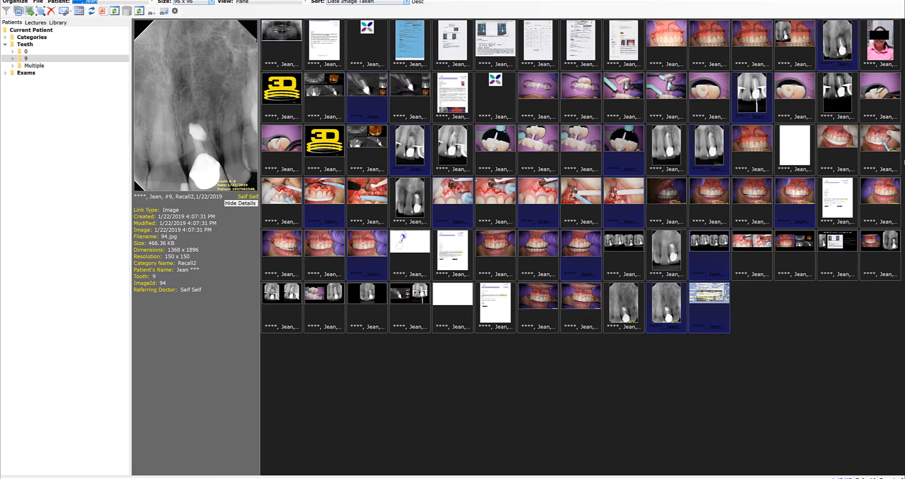
Publish the selected tooth 9 images to a collage, apply the 4x4 template to the rest of pages and check it in full screen.
{"action": "left_click", "coordinate": [69, 12]}
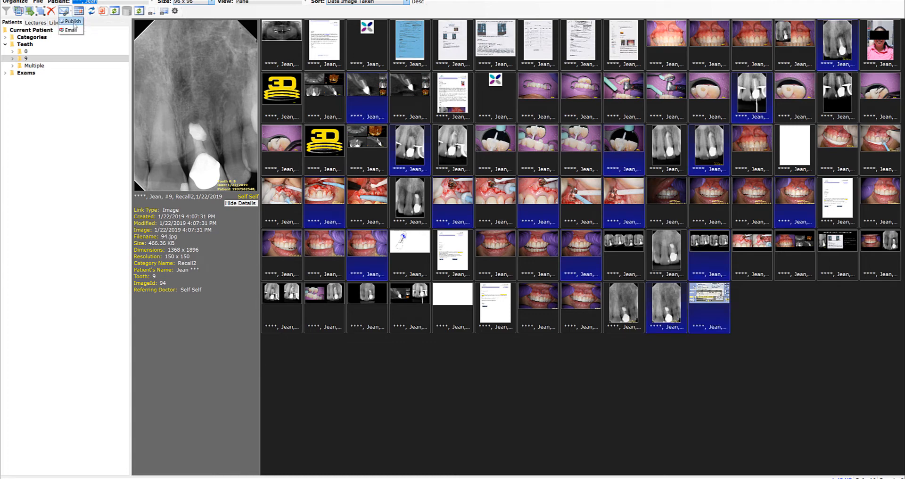
{"action": "left_click", "coordinate": [73, 22]}
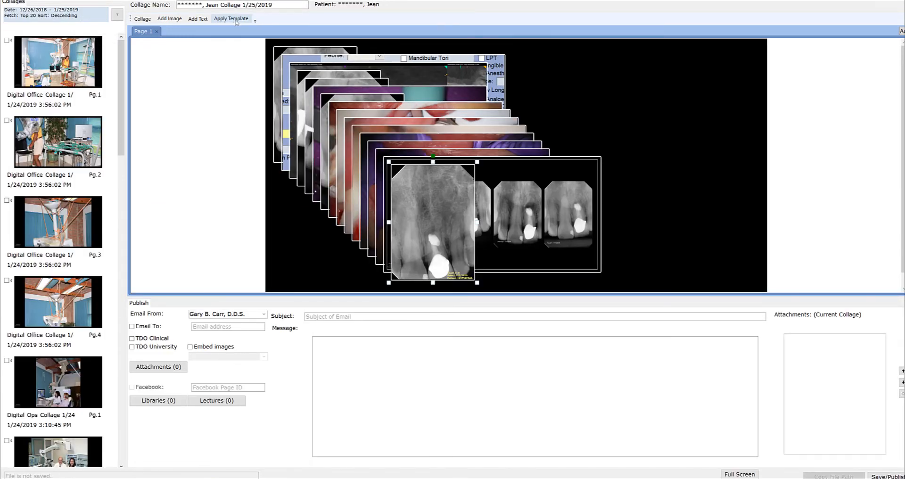
{"action": "left_click", "coordinate": [237, 20]}
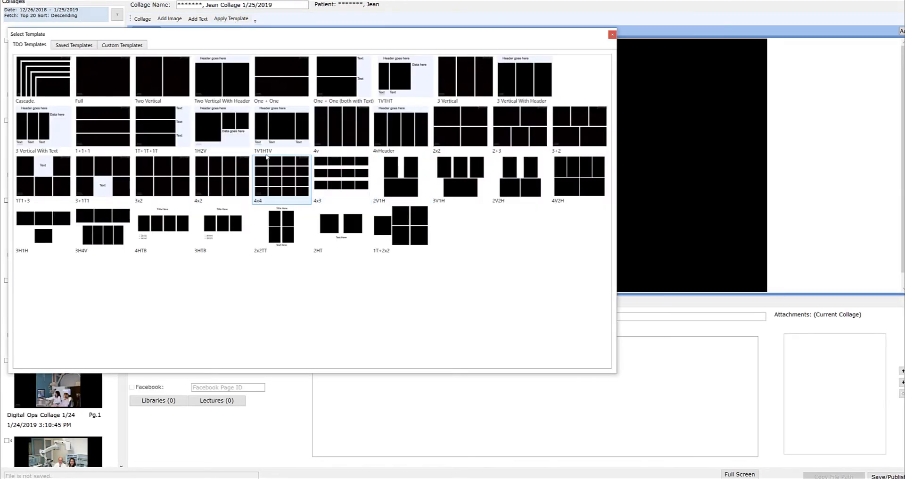
{"action": "left_click", "coordinate": [289, 177]}
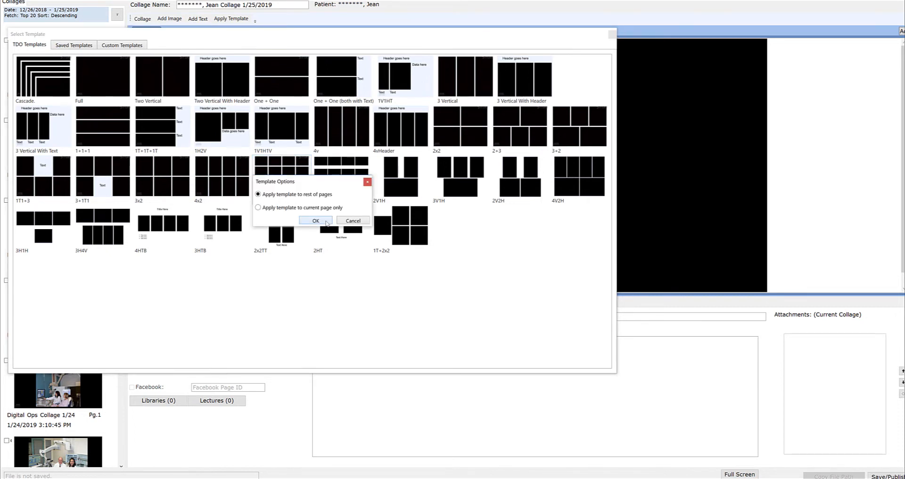
{"action": "left_click", "coordinate": [326, 223]}
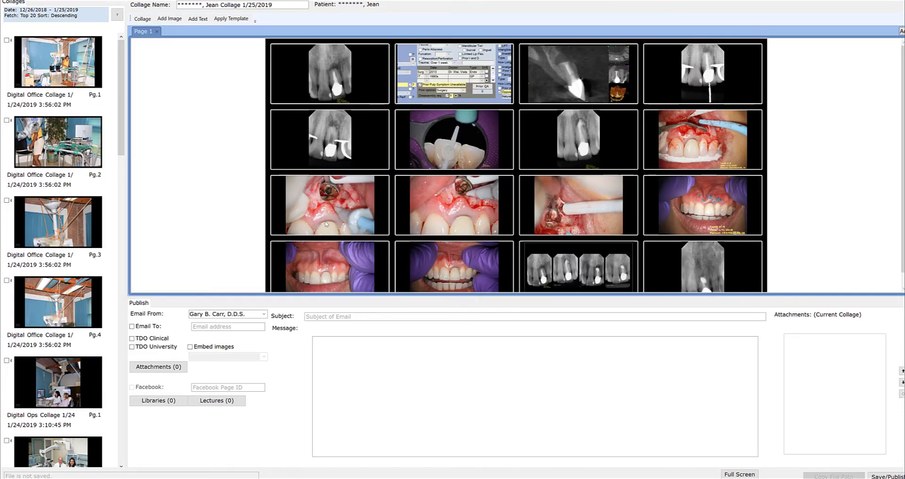
{"action": "left_click", "coordinate": [582, 339]}
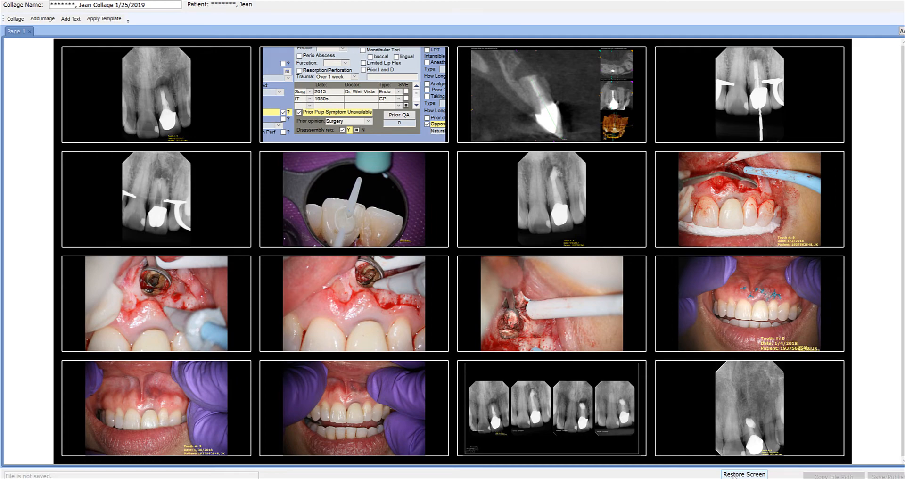
{"action": "left_click", "coordinate": [734, 476]}
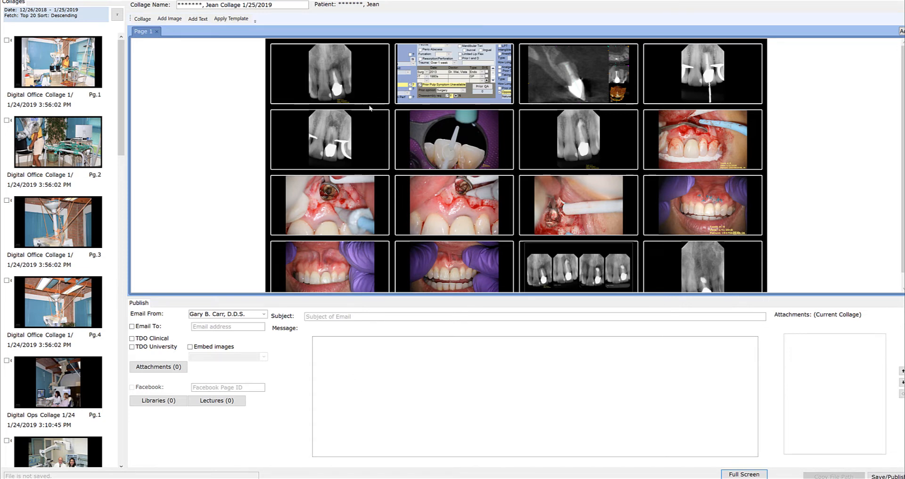
Note the number of images for each collage page in the message as "2 1 41 4 2 3".
{"action": "left_click", "coordinate": [378, 363]}
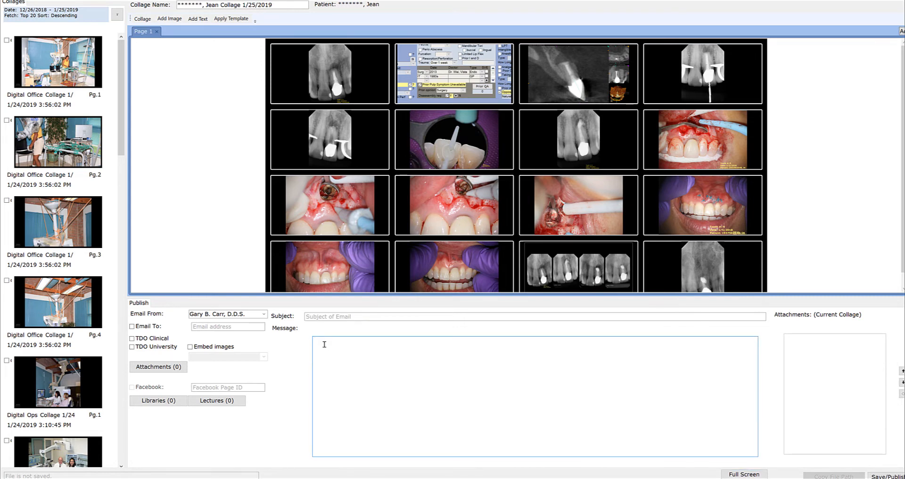
{"action": "type", "text": "2"}
{"action": "type", "text": " 1"}
{"action": "type", "text": "4"}
{"action": "type", "text": "1"}
{"action": "type", "text": "41"}
{"action": "type", "text": " 4"}
{"action": "type", "text": "23"}
Apply the Two Vertical template from page 1 onward and the Full template from page 2 onward.
{"action": "scroll", "coordinate": [642, 202], "scroll_direction": "down", "scroll_amount": 1}
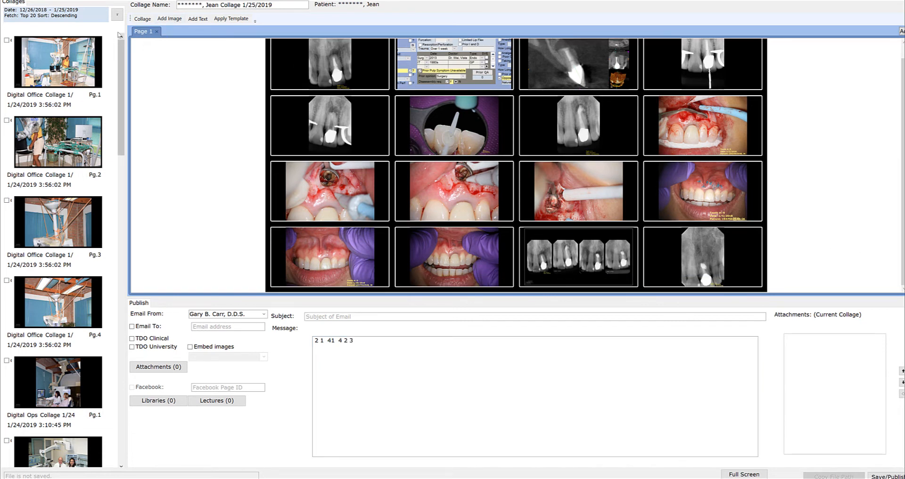
{"action": "left_click", "coordinate": [231, 19]}
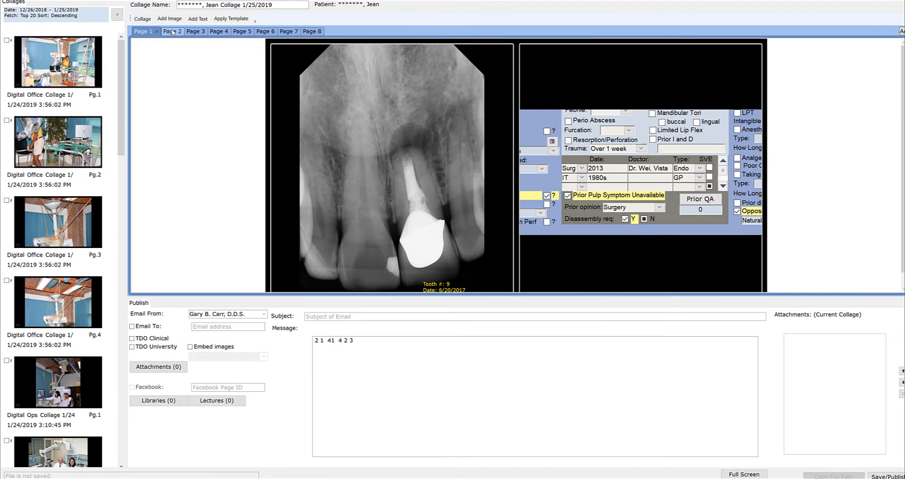
{"action": "left_click", "coordinate": [173, 31]}
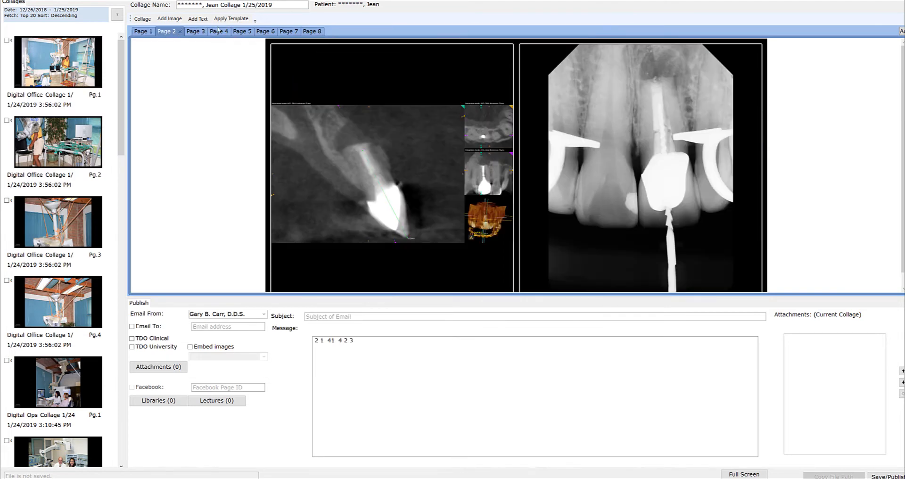
{"action": "left_click", "coordinate": [230, 18]}
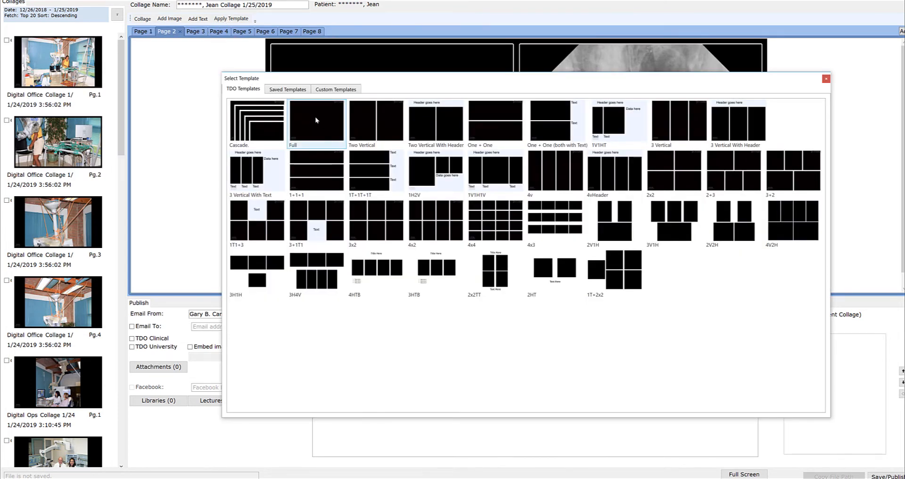
{"action": "left_click", "coordinate": [315, 120]}
{"action": "left_click", "coordinate": [536, 265]}
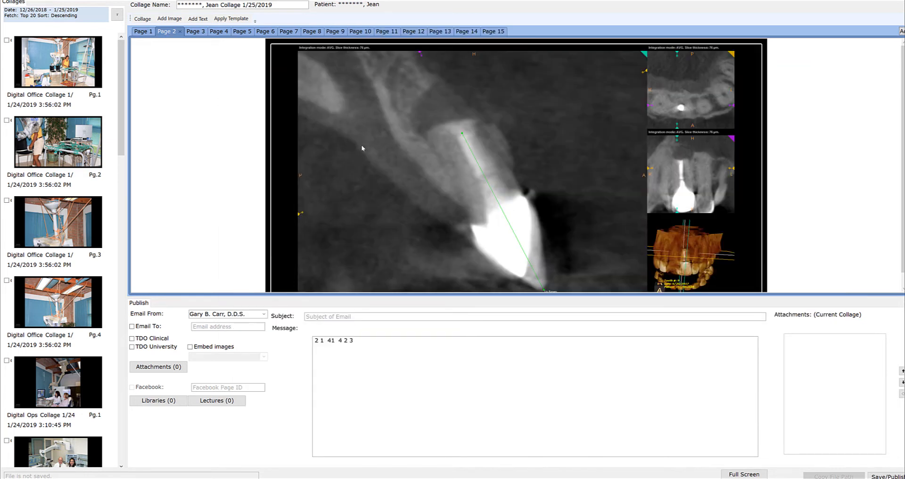
Apply the 2x2 template to page 3 and the rest of the pages.
{"action": "left_click", "coordinate": [201, 33]}
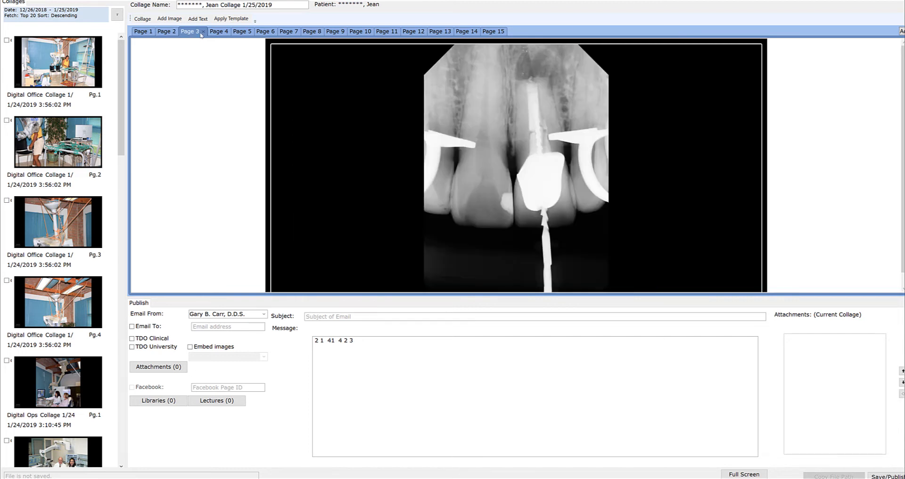
{"action": "left_click", "coordinate": [231, 19]}
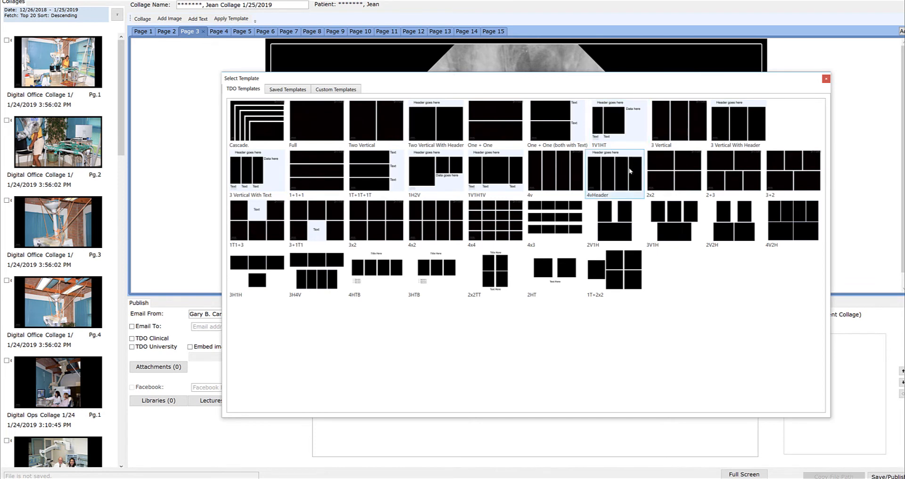
{"action": "left_click", "coordinate": [670, 174]}
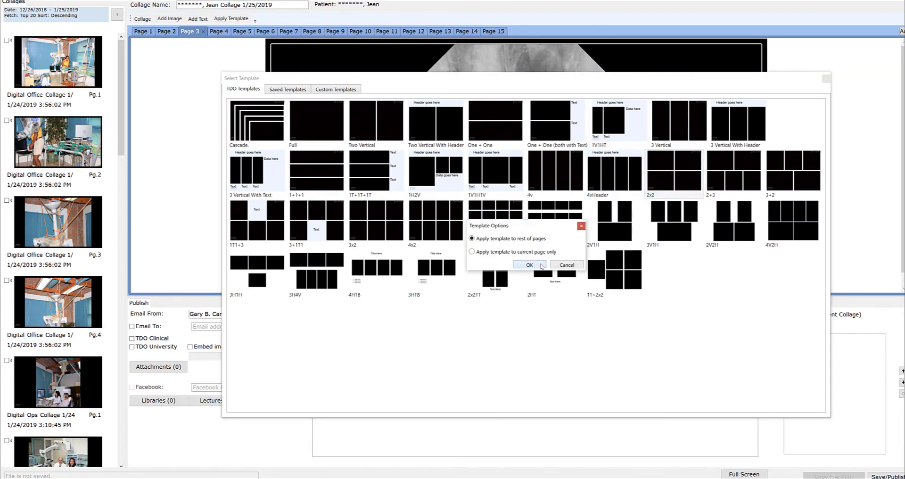
{"action": "left_click", "coordinate": [541, 265]}
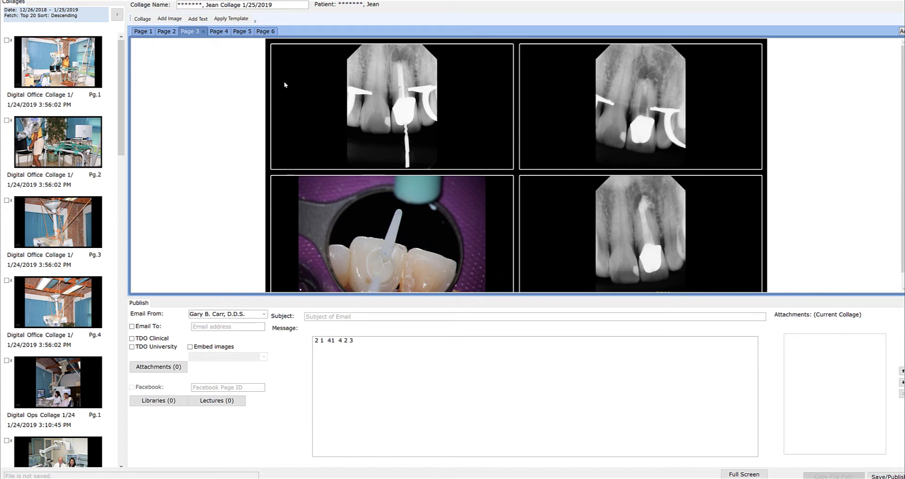
Check page 4, and apply the 3 Vertical template to page 5 and the rest of the pages.
{"action": "left_click", "coordinate": [215, 31]}
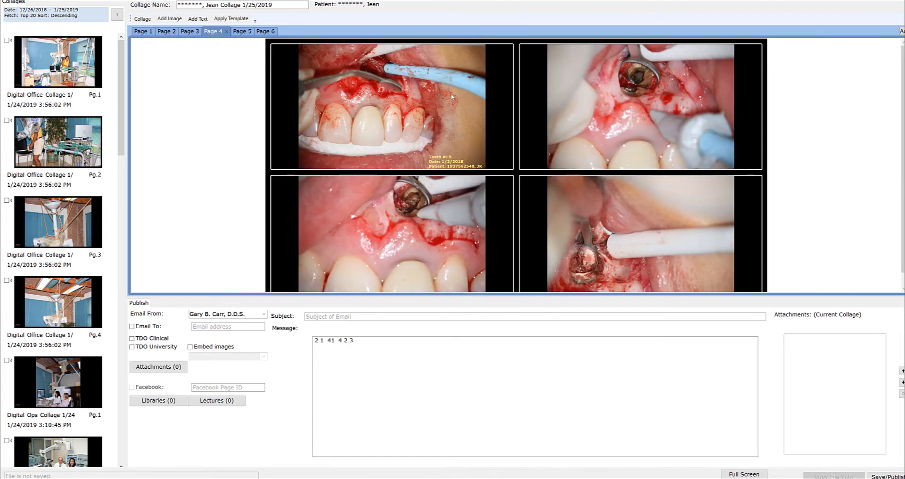
{"action": "left_click", "coordinate": [247, 32]}
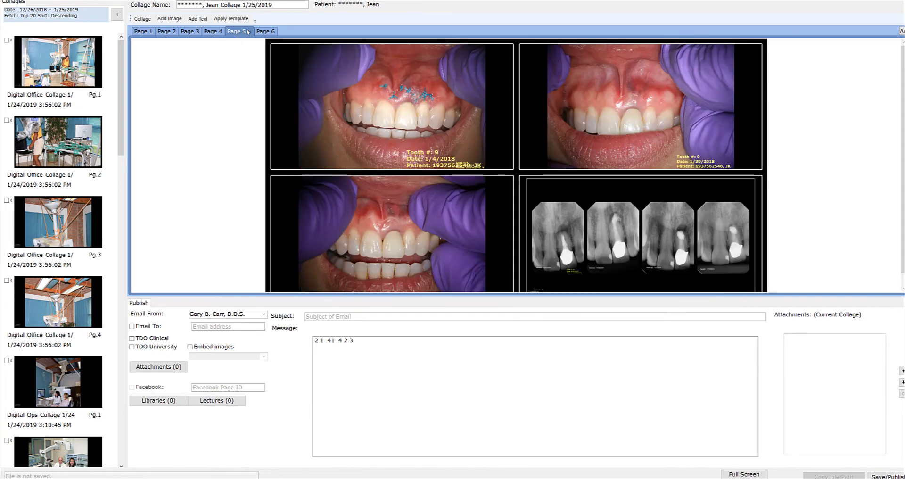
{"action": "left_click", "coordinate": [236, 19]}
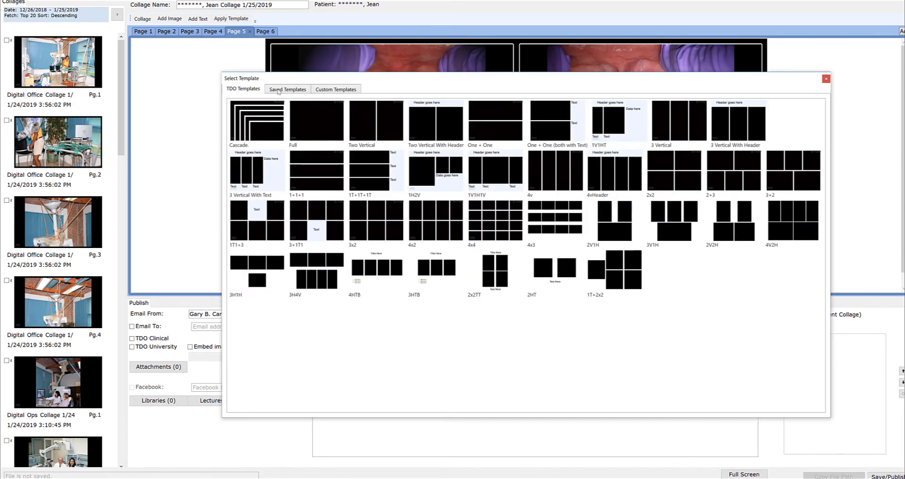
{"action": "double_click", "coordinate": [678, 118]}
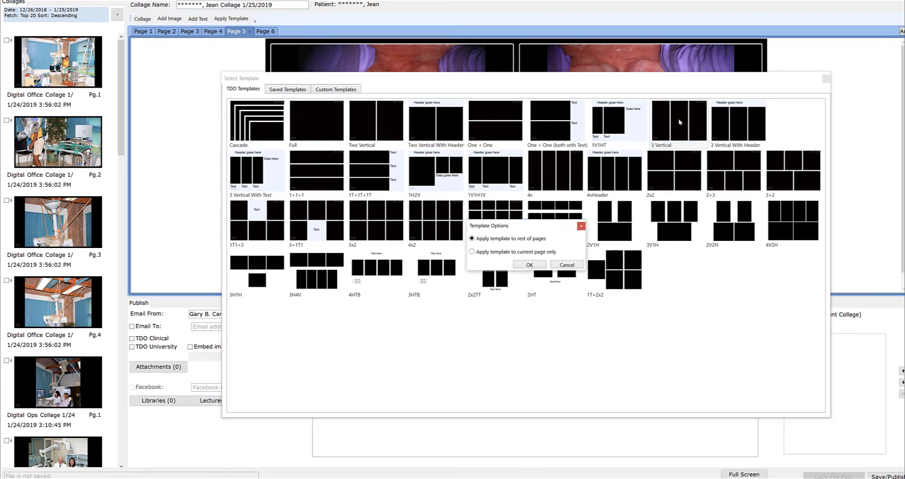
{"action": "left_click", "coordinate": [542, 268]}
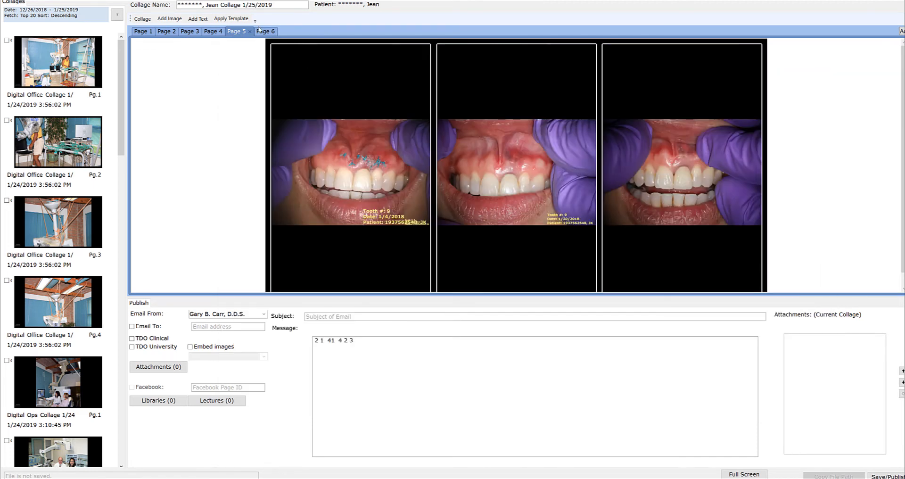
Apply the Two Vertical template to page 6 of the collage.
{"action": "left_click", "coordinate": [268, 32]}
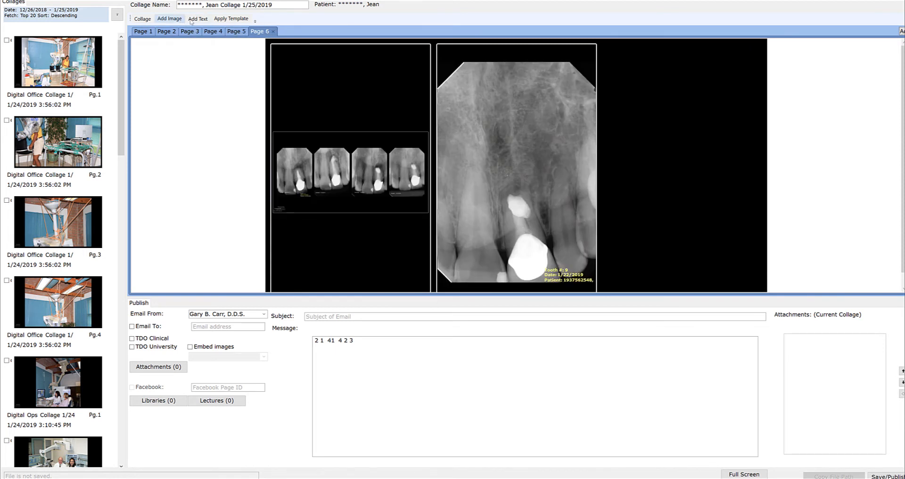
{"action": "left_click", "coordinate": [231, 19]}
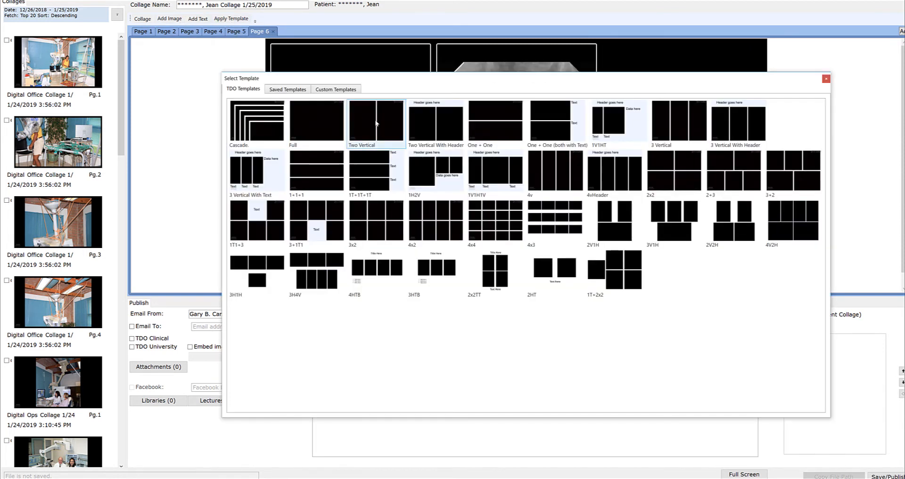
{"action": "left_click", "coordinate": [377, 124]}
{"action": "left_click", "coordinate": [531, 265]}
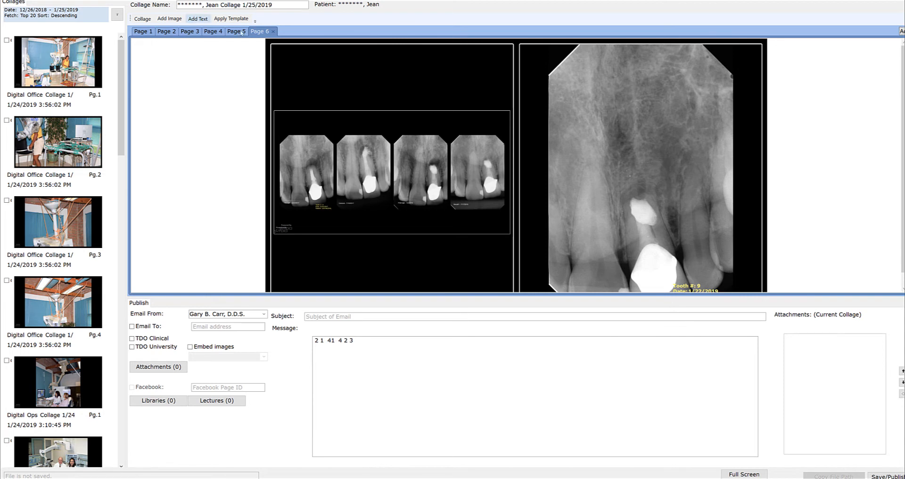
Apply the Full template to page 6 and the rest of the pages, and check page 7.
{"action": "left_click", "coordinate": [231, 19]}
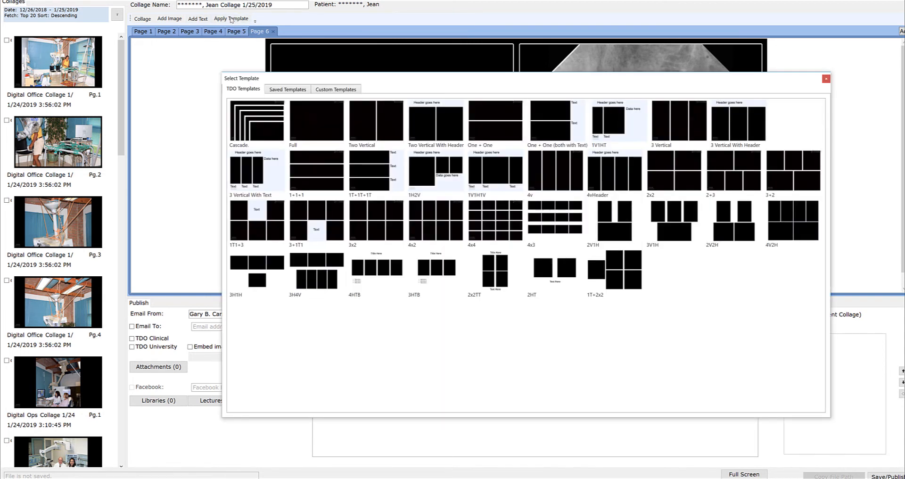
{"action": "left_click", "coordinate": [324, 126]}
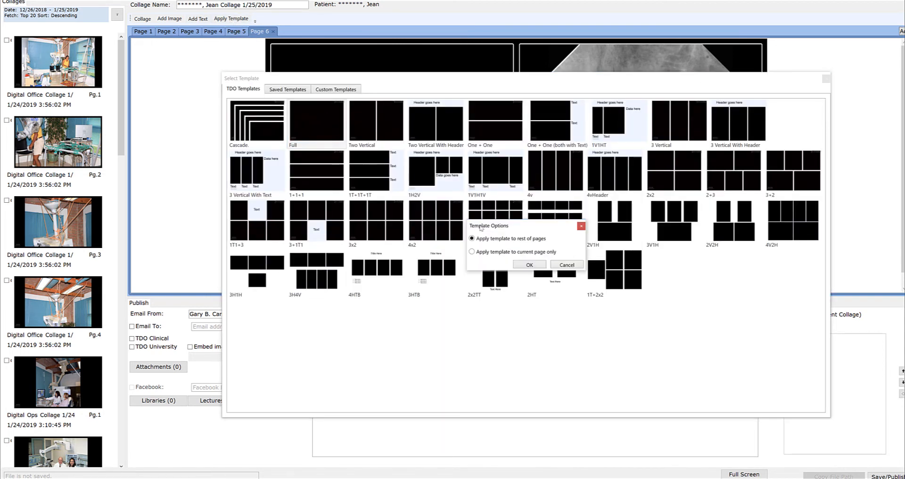
{"action": "left_click", "coordinate": [537, 265]}
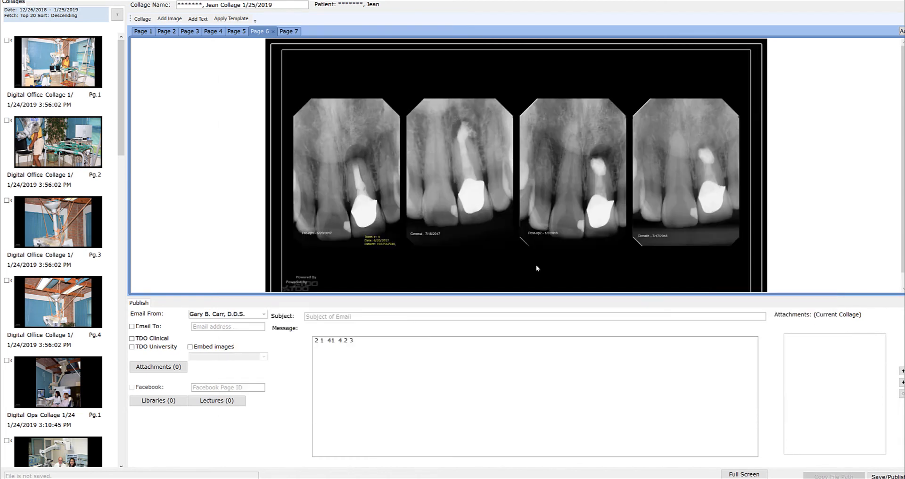
{"action": "left_click", "coordinate": [287, 30]}
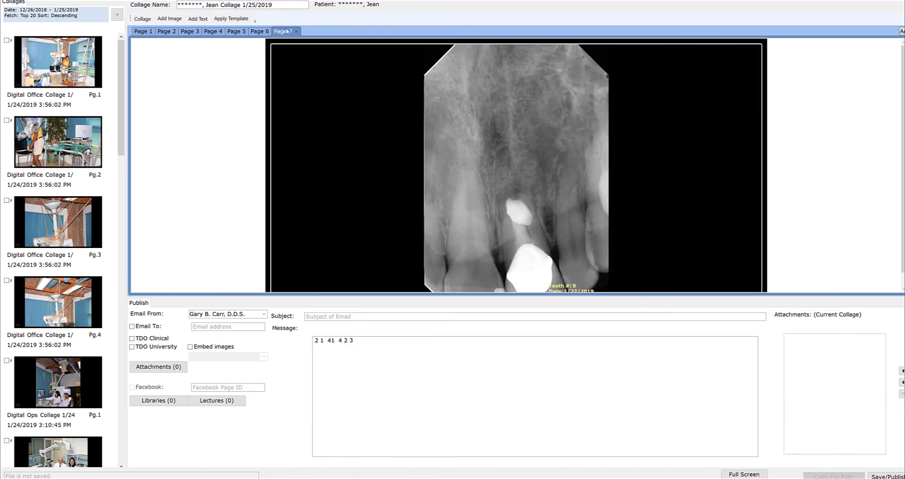
Shift the four-radiograph image on page 6 slightly up and to the left, and return to page 1.
{"action": "left_click", "coordinate": [262, 32]}
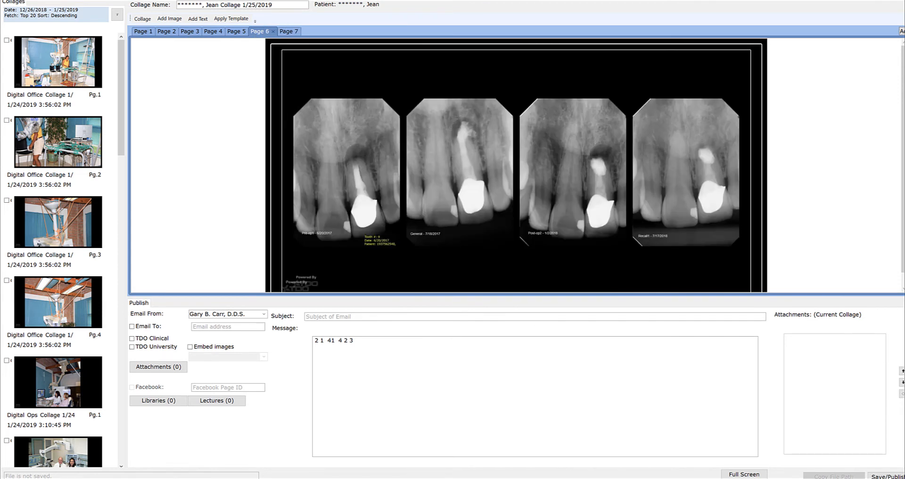
{"action": "left_click", "coordinate": [517, 172]}
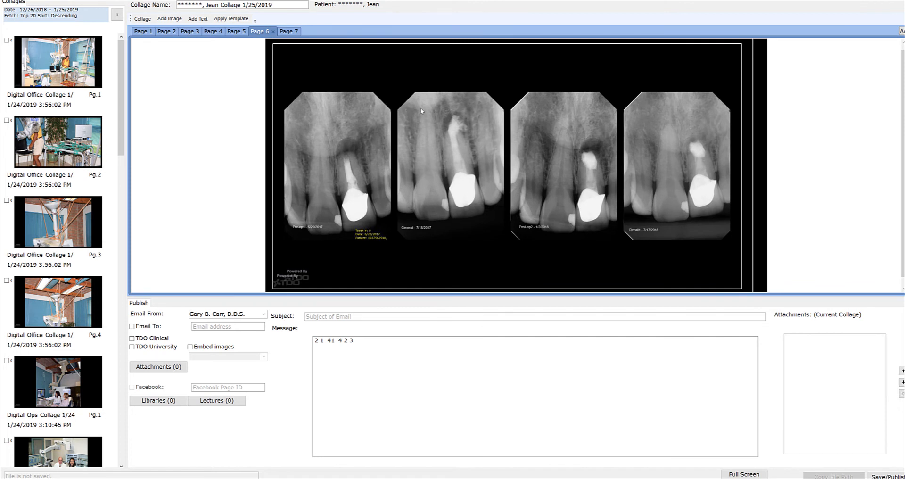
{"action": "left_click", "coordinate": [143, 32]}
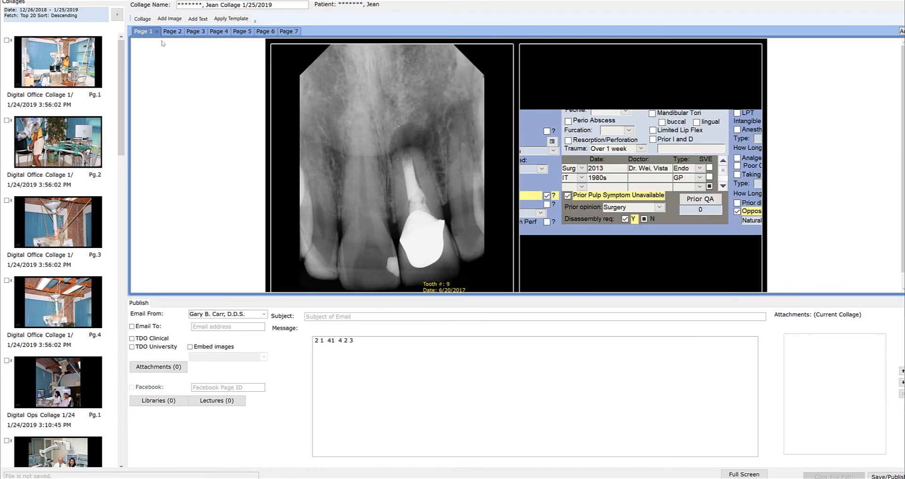
Remove the image borders from the collage and check page 2.
{"action": "left_click", "coordinate": [142, 19]}
{"action": "left_click", "coordinate": [169, 70]}
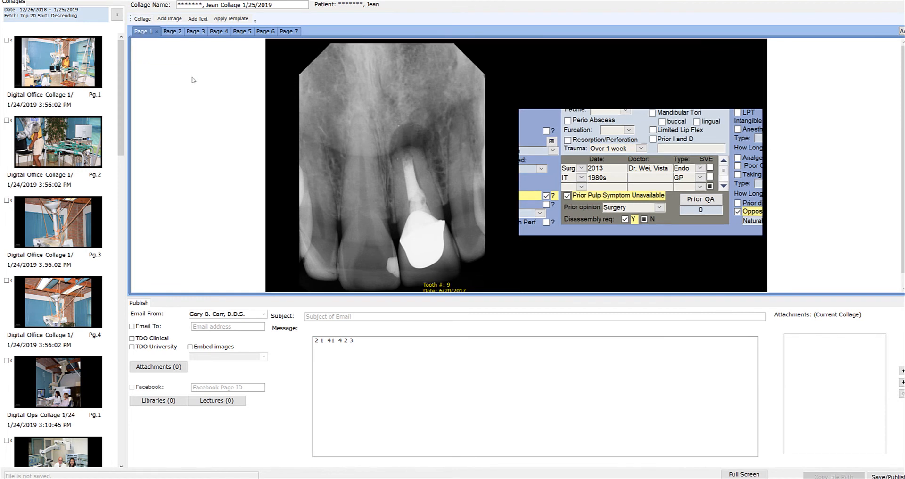
{"action": "left_click", "coordinate": [172, 32]}
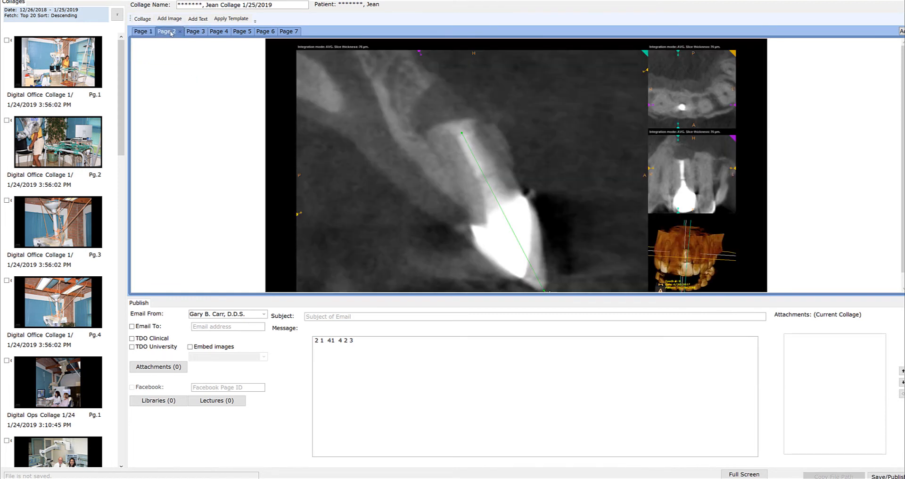
Enlarge the CBCT image on page 2 so it fills the width of its frame.
{"action": "left_click", "coordinate": [476, 157]}
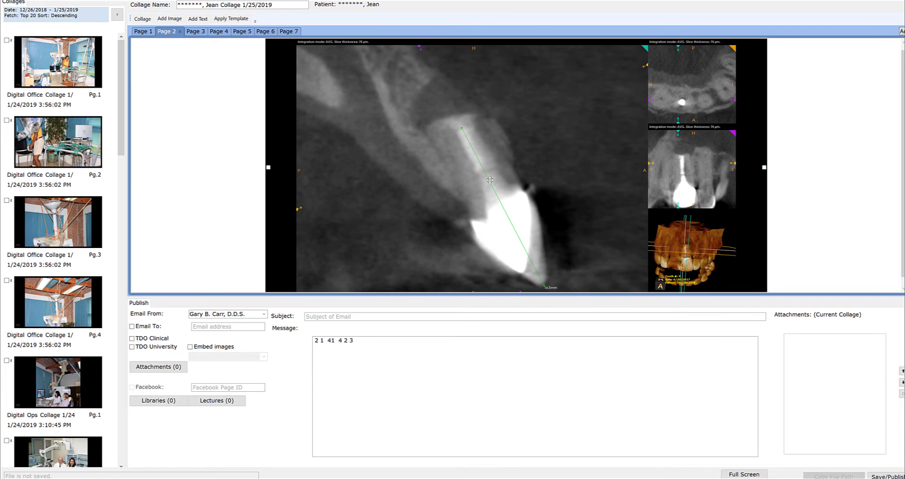
{"action": "scroll", "coordinate": [490, 179], "scroll_direction": "up", "scroll_amount": 3}
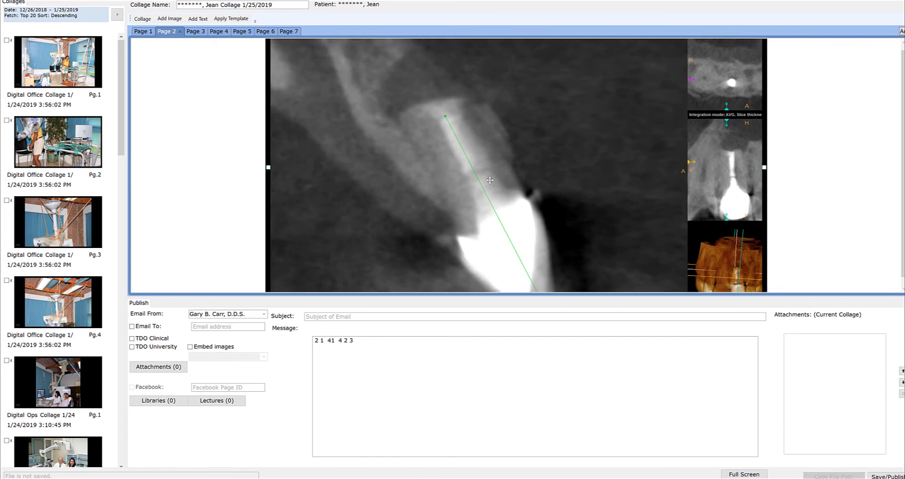
{"action": "scroll", "coordinate": [490, 180], "scroll_direction": "up", "scroll_amount": 1}
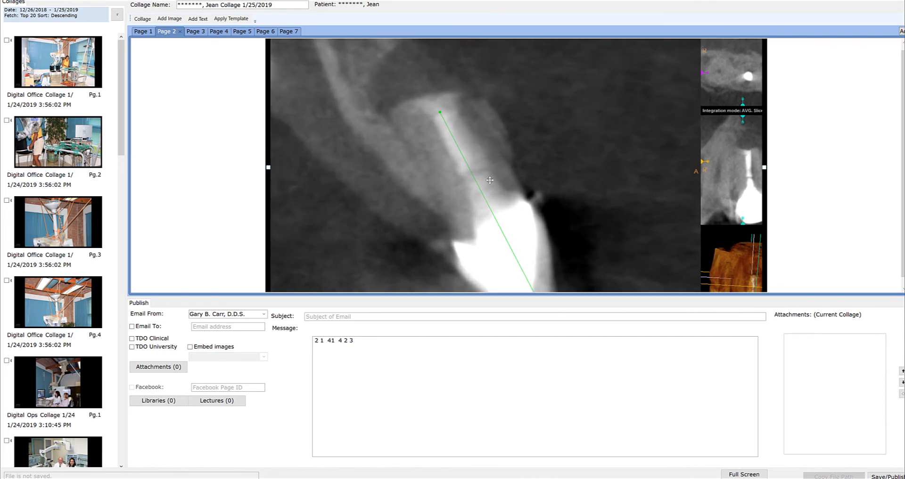
{"action": "scroll", "coordinate": [490, 180], "scroll_direction": "down", "scroll_amount": 1}
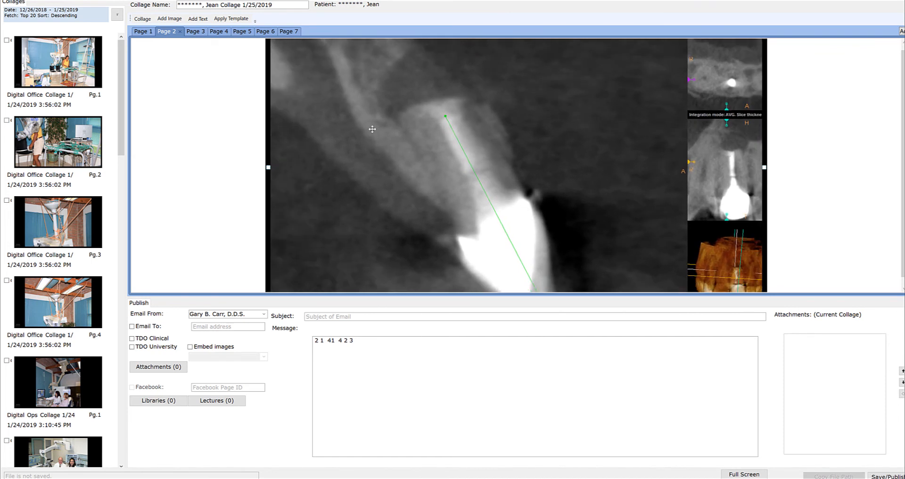
Enlarge the upper-left and lower-left photos on page 4 to fill their frames, and shift the lower-left photo slightly down.
{"action": "left_click", "coordinate": [219, 31]}
{"action": "left_click", "coordinate": [423, 130]}
{"action": "scroll", "coordinate": [424, 129], "scroll_direction": "up", "scroll_amount": 3}
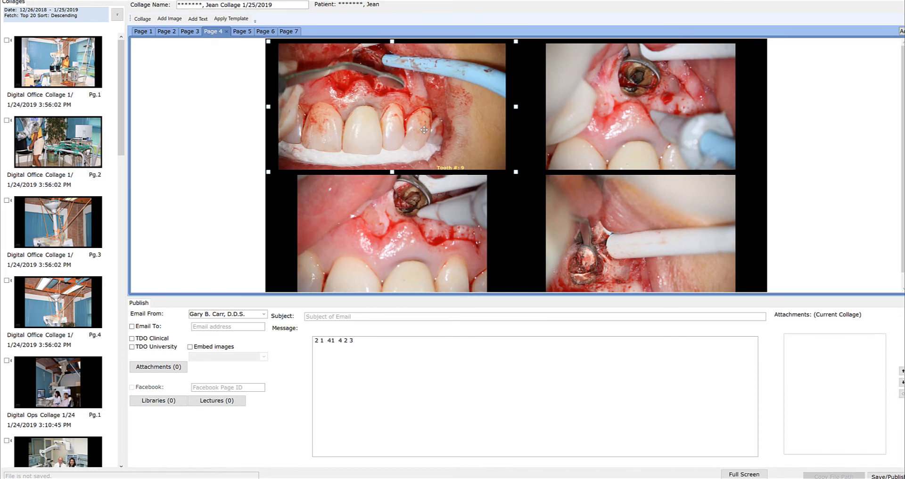
{"action": "left_click", "coordinate": [411, 231]}
{"action": "scroll", "coordinate": [409, 228], "scroll_direction": "up", "scroll_amount": 3}
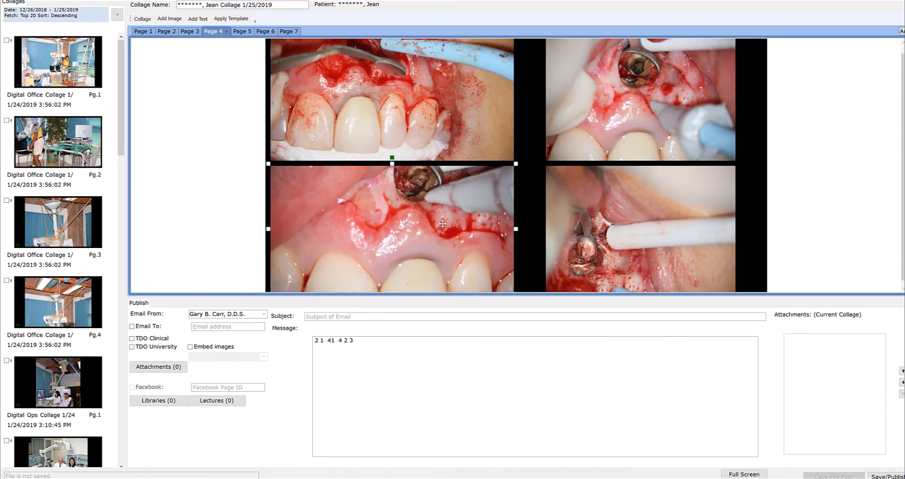
{"action": "left_click_drag", "start_coordinate": [458, 227], "coordinate": [458, 245]}
Enlarge the upper-right photo on page 4 to fill its frame, and shift it down to bring the mirror into view.
{"action": "left_click", "coordinate": [649, 108]}
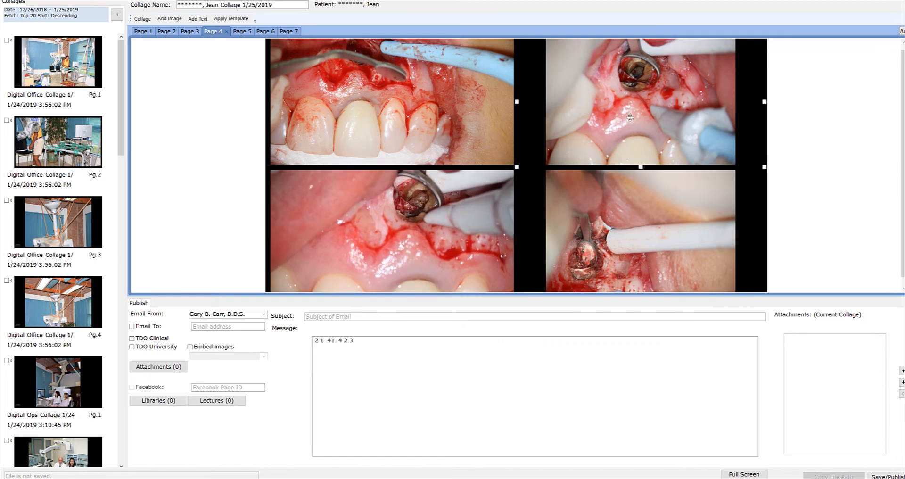
{"action": "scroll", "coordinate": [650, 109], "scroll_direction": "up", "scroll_amount": 3}
{"action": "scroll", "coordinate": [649, 109], "scroll_direction": "up", "scroll_amount": 1}
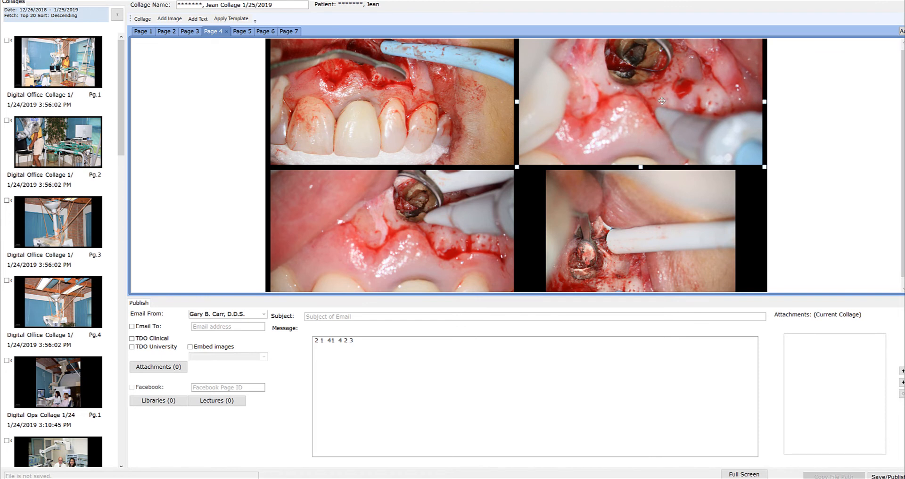
{"action": "scroll", "coordinate": [663, 97], "scroll_direction": "up", "scroll_amount": 1}
{"action": "left_click_drag", "start_coordinate": [667, 84], "coordinate": [672, 116]}
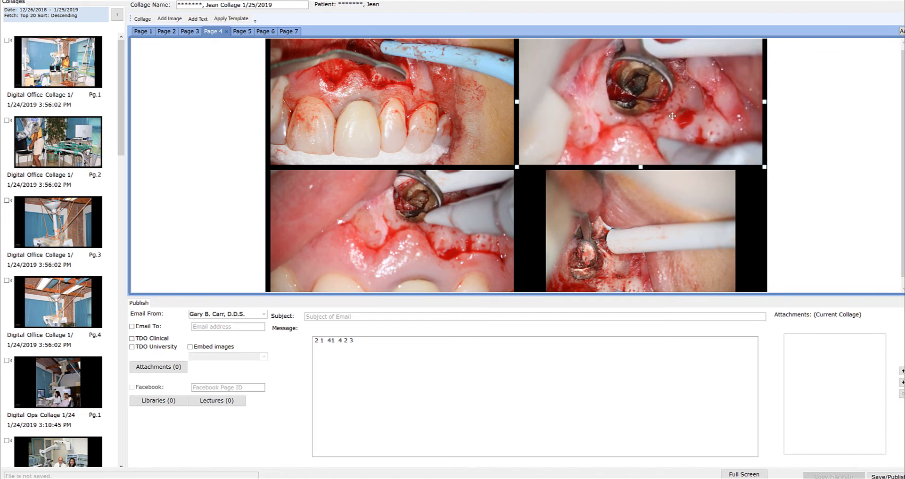
Shift the lower-right photo on page 4 up and to the right, and enlarge it around the mirror.
{"action": "left_click", "coordinate": [652, 237]}
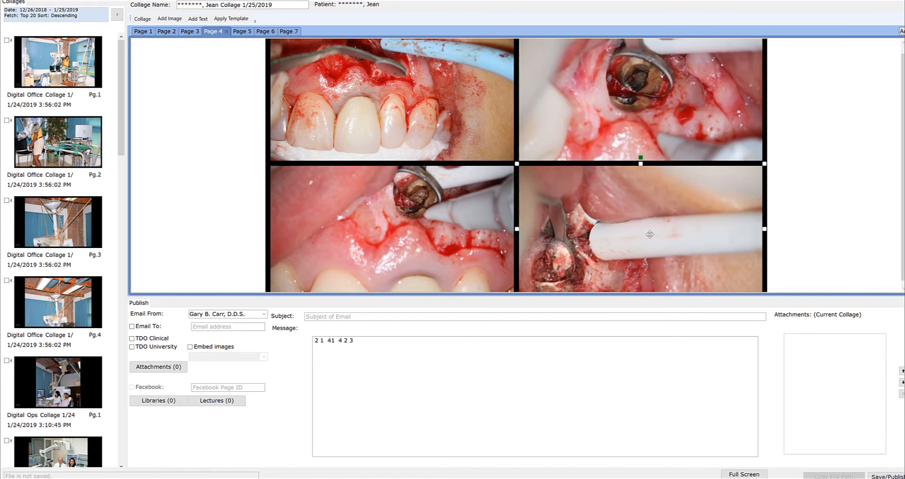
{"action": "left_click_drag", "start_coordinate": [626, 259], "coordinate": [651, 227]}
{"action": "scroll", "coordinate": [645, 258], "scroll_direction": "up", "scroll_amount": 2}
{"action": "scroll", "coordinate": [659, 254], "scroll_direction": "up", "scroll_amount": 1}
{"action": "scroll", "coordinate": [658, 254], "scroll_direction": "up", "scroll_amount": 1}
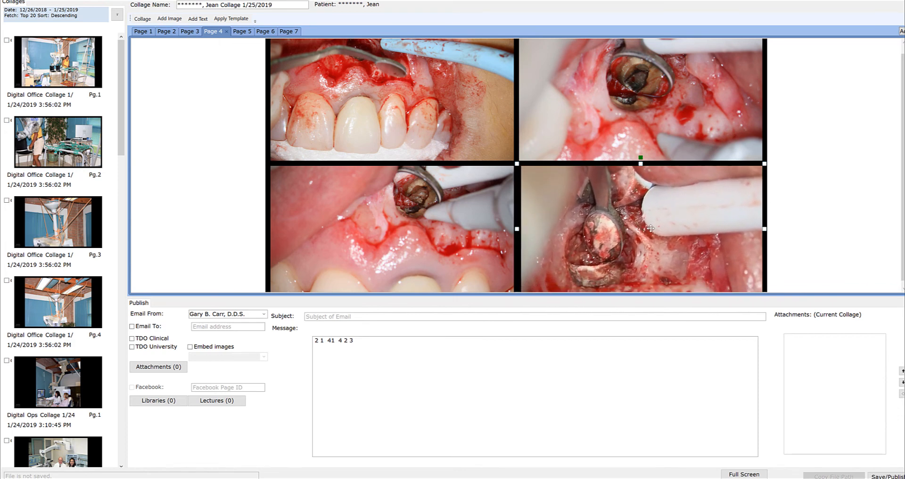
{"action": "scroll", "coordinate": [642, 238], "scroll_direction": "up", "scroll_amount": 1}
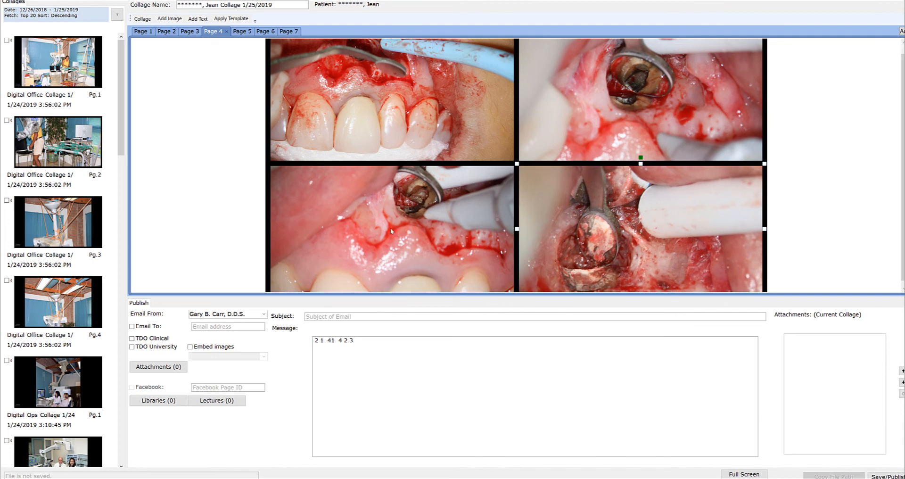
Review the collage pages in order, checking how the images fill the frames without borders.
{"action": "left_click", "coordinate": [244, 31]}
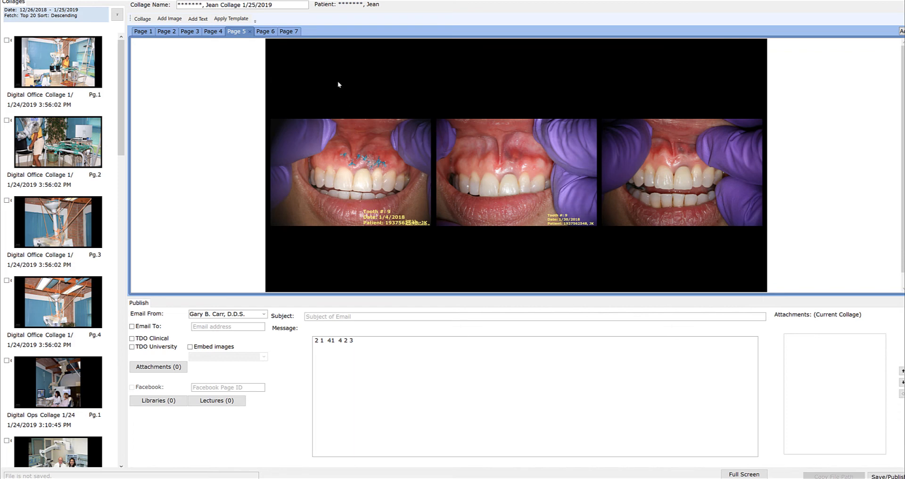
{"action": "left_click", "coordinate": [267, 31]}
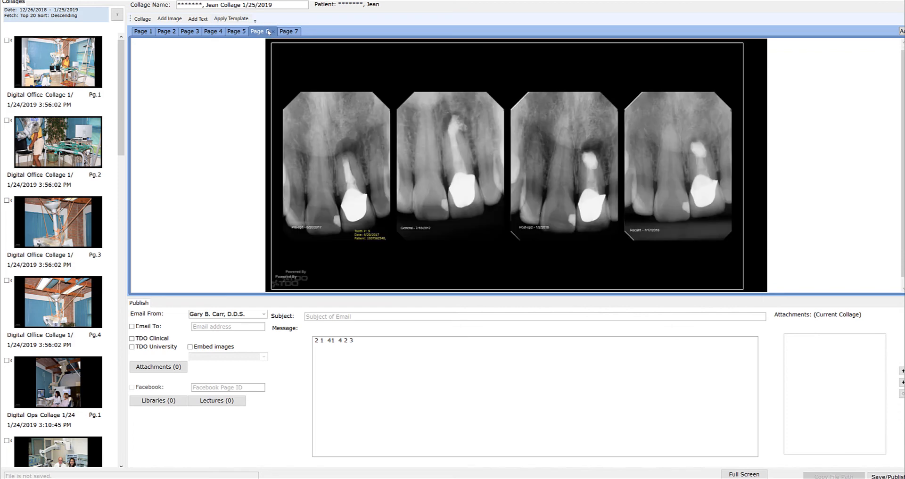
{"action": "left_click", "coordinate": [288, 31]}
{"action": "left_click", "coordinate": [142, 31]}
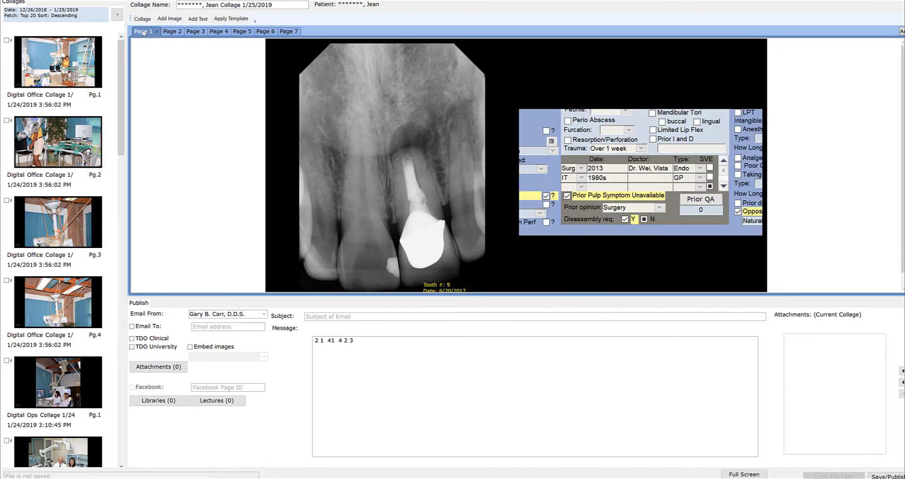
{"action": "left_click", "coordinate": [168, 33]}
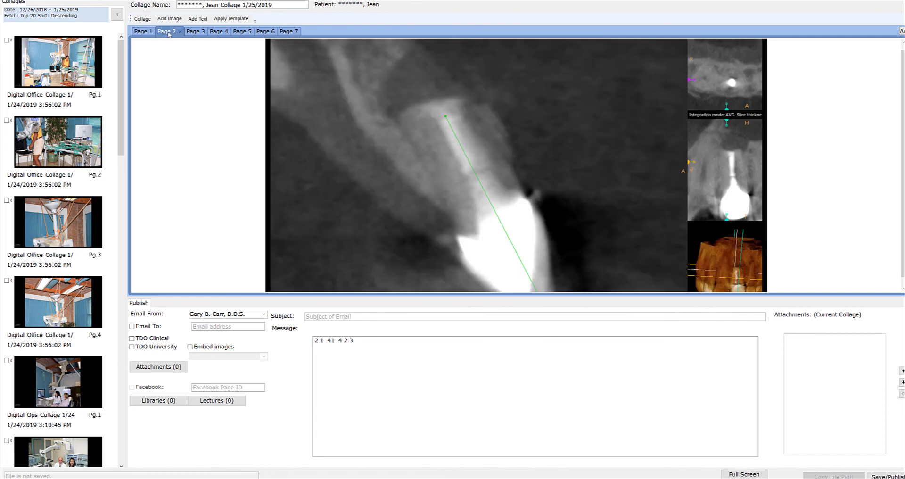
{"action": "left_click", "coordinate": [194, 34]}
{"action": "left_click", "coordinate": [220, 34]}
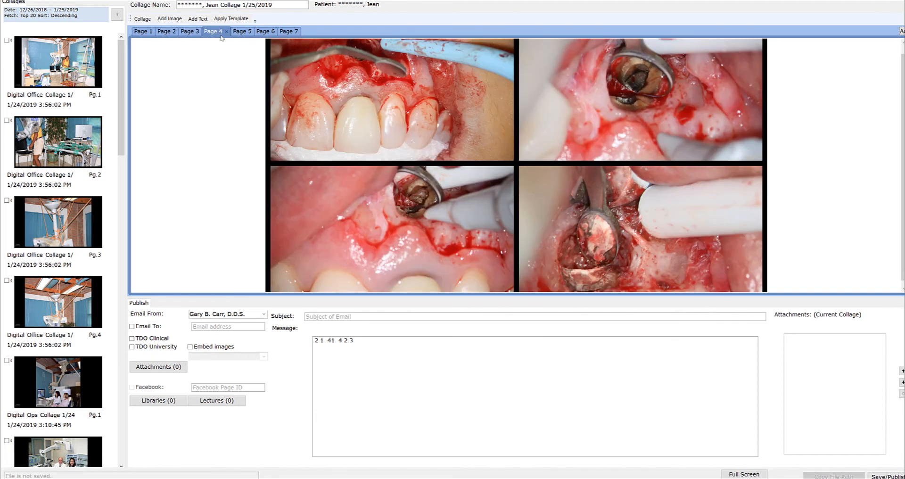
{"action": "left_click", "coordinate": [246, 33]}
{"action": "left_click", "coordinate": [263, 33]}
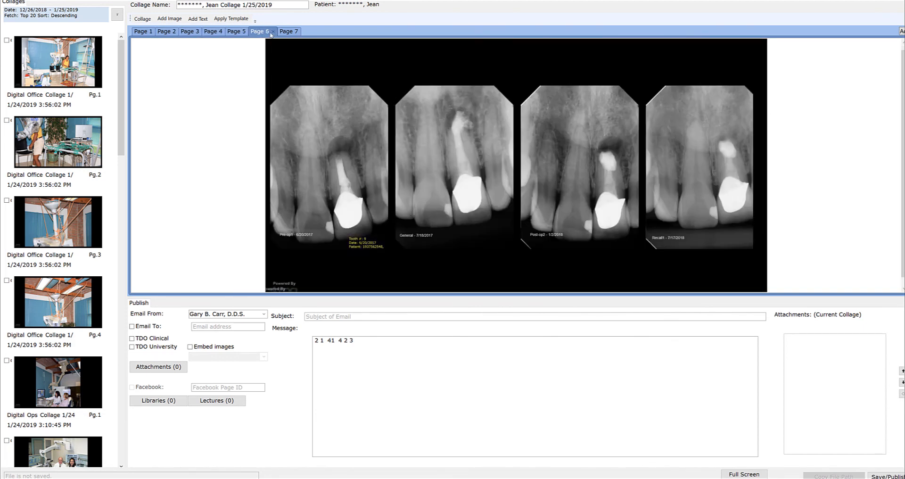
{"action": "left_click", "coordinate": [288, 32]}
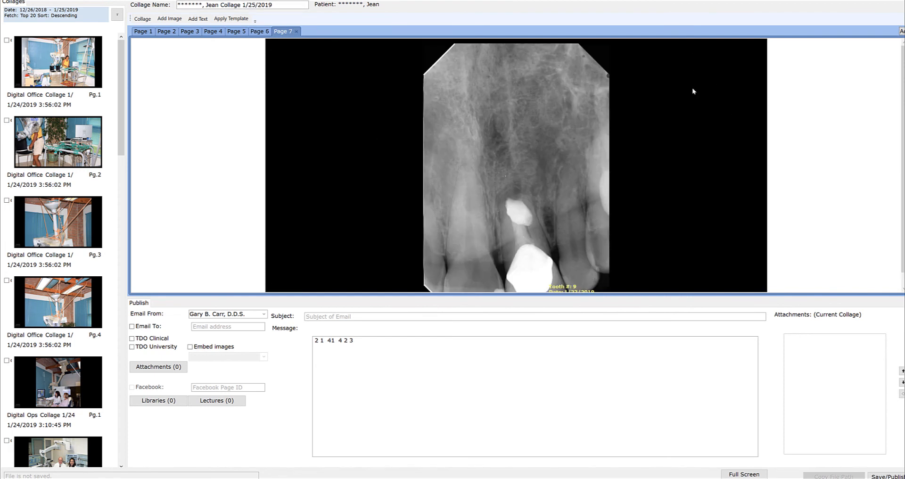
Add text labels with the image type and date to the collage images, and check pages 7, 2, 1 and 3.
{"action": "left_click", "coordinate": [206, 20]}
{"action": "left_click", "coordinate": [215, 30]}
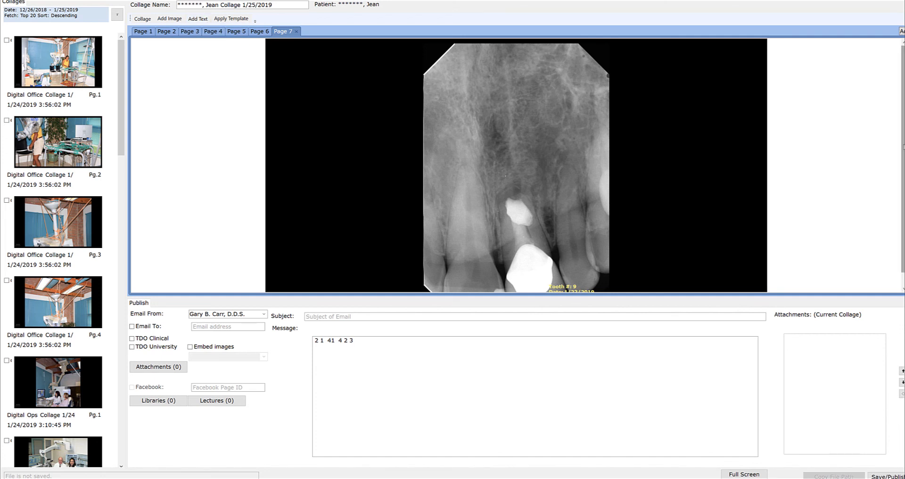
{"action": "scroll", "coordinate": [588, 166], "scroll_direction": "down", "scroll_amount": 1}
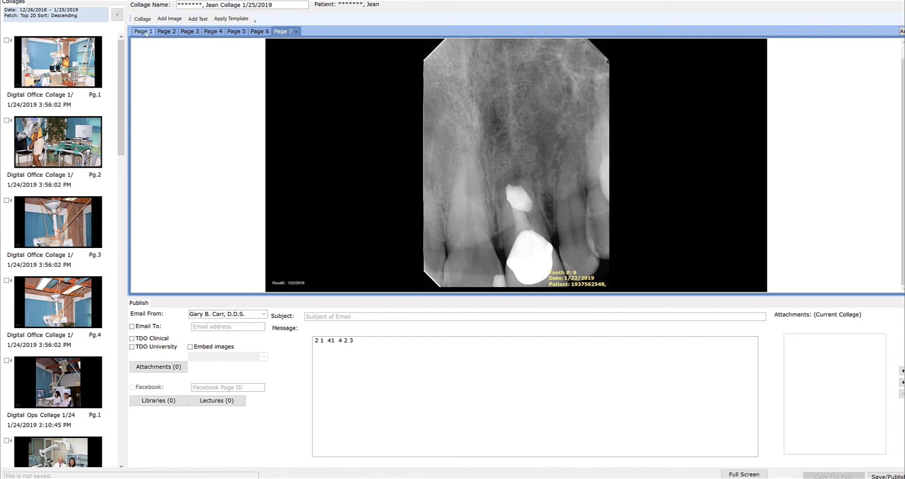
{"action": "left_click", "coordinate": [166, 31]}
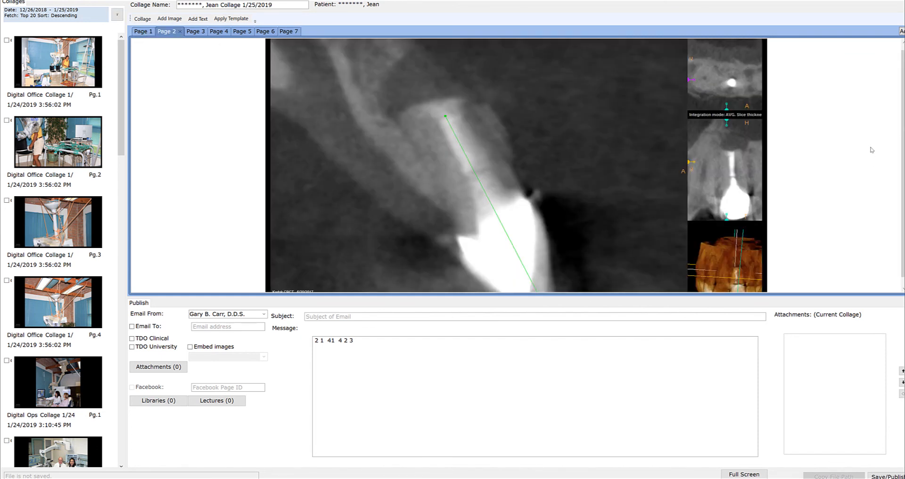
{"action": "scroll", "coordinate": [899, 205], "scroll_direction": "down", "scroll_amount": 1}
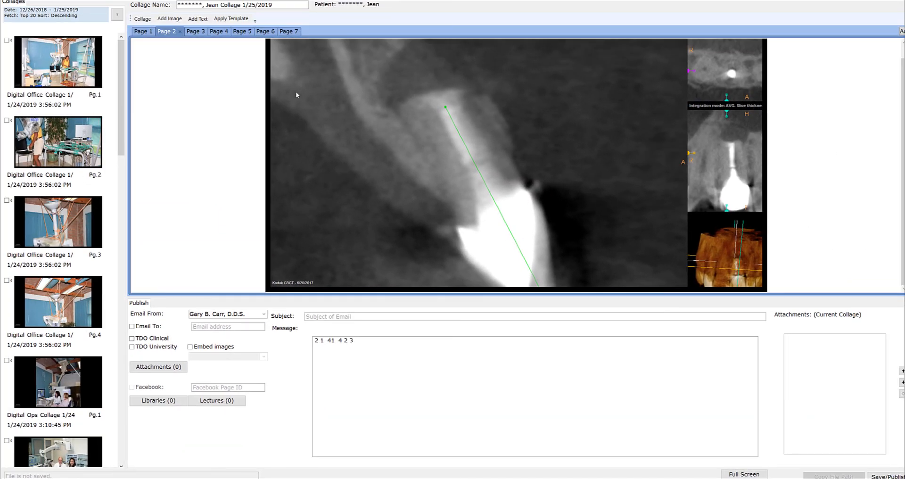
{"action": "left_click", "coordinate": [141, 31]}
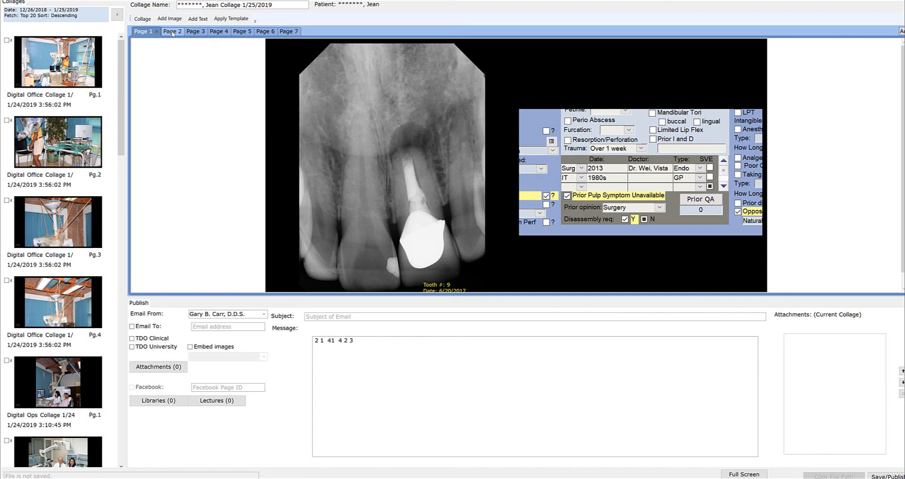
{"action": "left_click", "coordinate": [199, 32]}
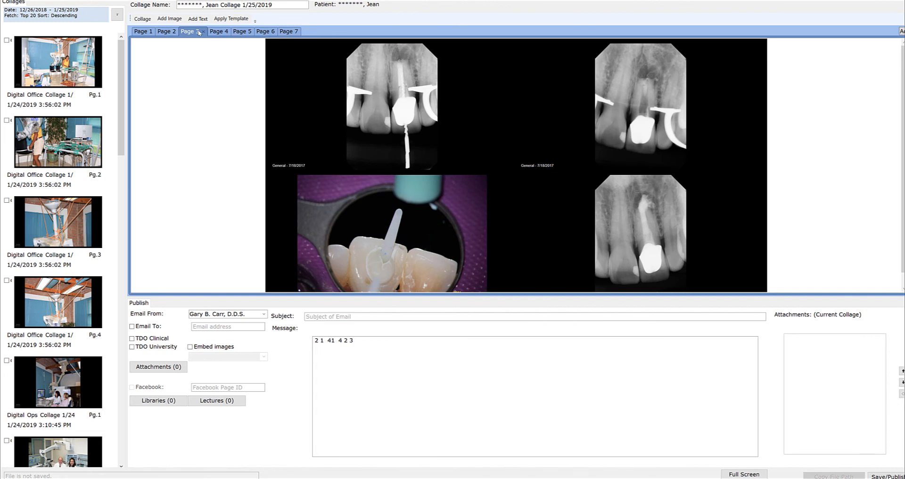